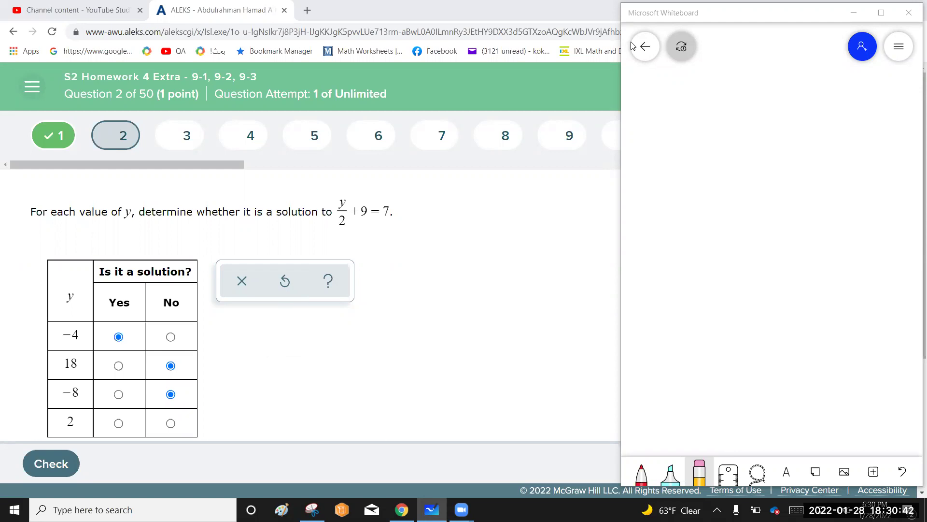
Handwrite the equation y/2 + 9 = 7 on the blank whiteboard.
mouse_move(688, 146)
mouse_down()
mouse_move(696, 154)
mouse_move(687, 166)
mouse_move(706, 169)
mouse_move(707, 186)
mouse_move(728, 166)
mouse_up()
mouse_move(721, 162)
mouse_down()
mouse_move(724, 176)
mouse_move(754, 172)
mouse_move(778, 155)
mouse_up()
drag(767, 164, 798, 171)
drag(792, 160, 808, 157)
Write −9 under the 9 and the 7, and start the line below with y/2 =.
drag(697, 210, 701, 224)
mouse_move(692, 228)
mouse_down()
mouse_move(719, 224)
mouse_move(721, 242)
mouse_move(742, 216)
mouse_up()
drag(732, 225, 742, 223)
drag(742, 187, 749, 185)
drag(761, 182, 764, 193)
drag(791, 182, 802, 182)
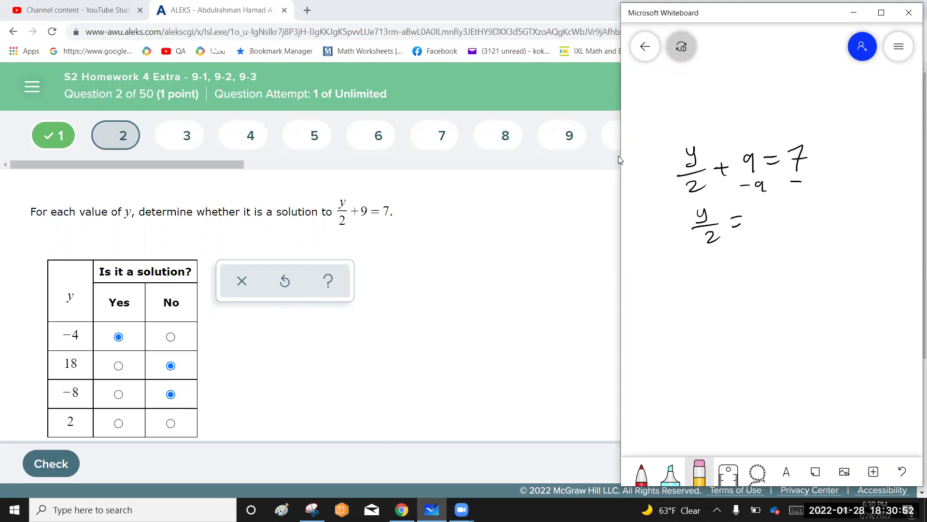
Complete the second line as 2 × y/2 = −2 × 2 and write y = −4 below it.
drag(777, 211, 791, 221)
drag(667, 221, 674, 233)
drag(675, 221, 661, 235)
drag(733, 269, 737, 279)
drag(745, 268, 731, 290)
drag(754, 273, 764, 271)
drag(756, 279, 797, 274)
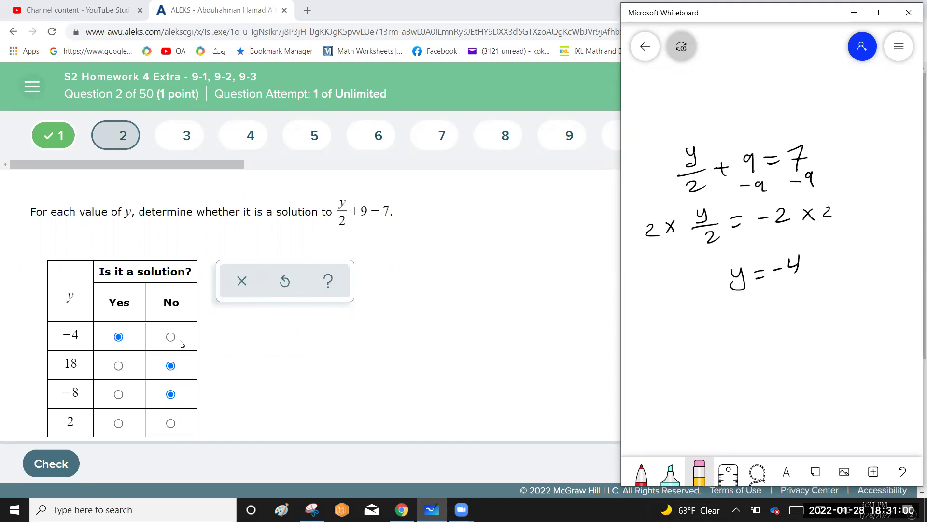
Mark 2 as not a solution in question 2, check the answers and continue to question 3.
click(170, 423)
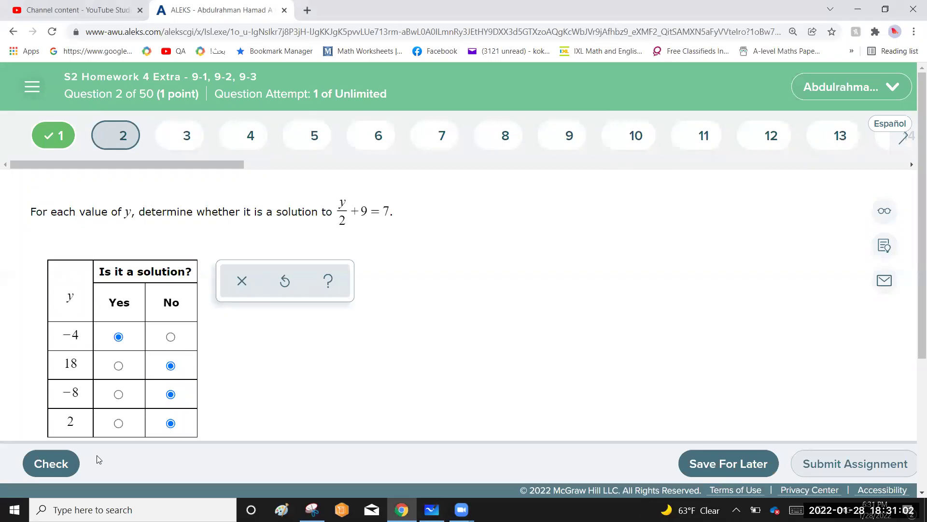
click(51, 468)
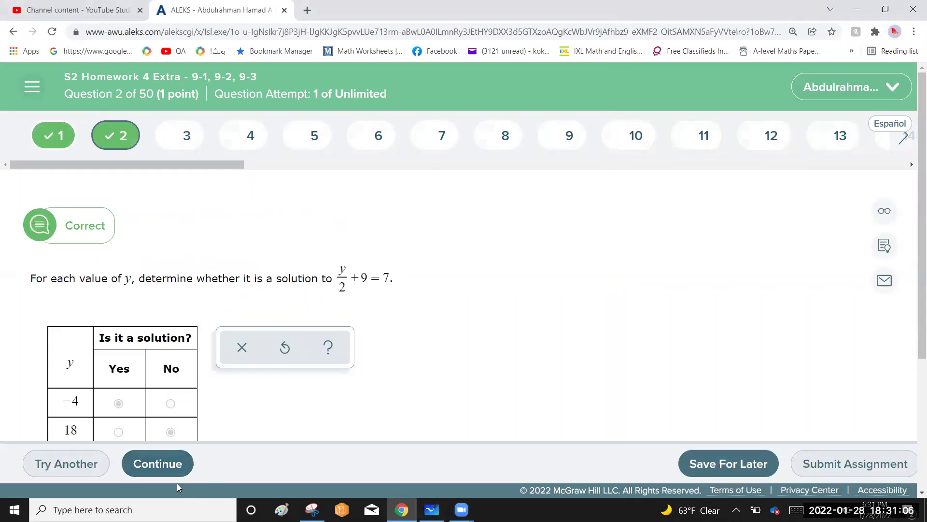
click(156, 470)
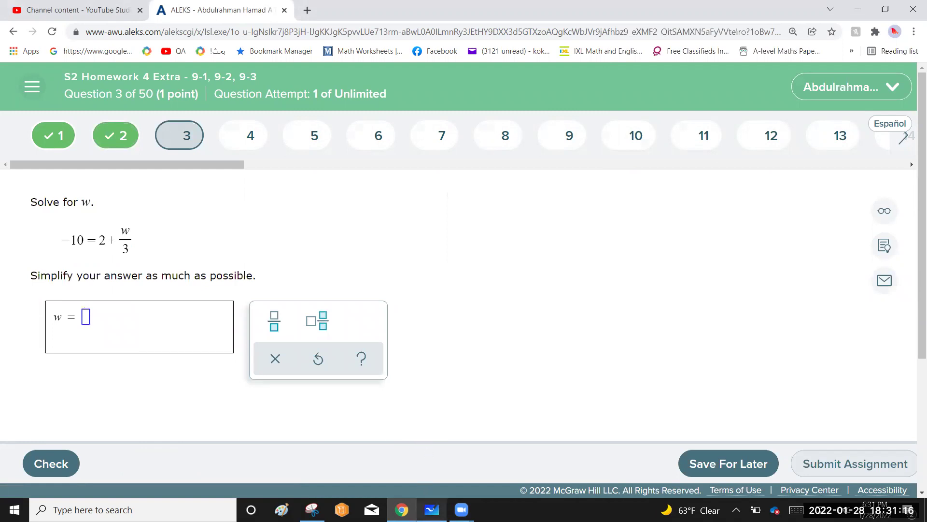
Switch to Microsoft Whiteboard and handwrite 2 + w/3 = −10 in the free space below the earlier working.
key(alt+Tab)
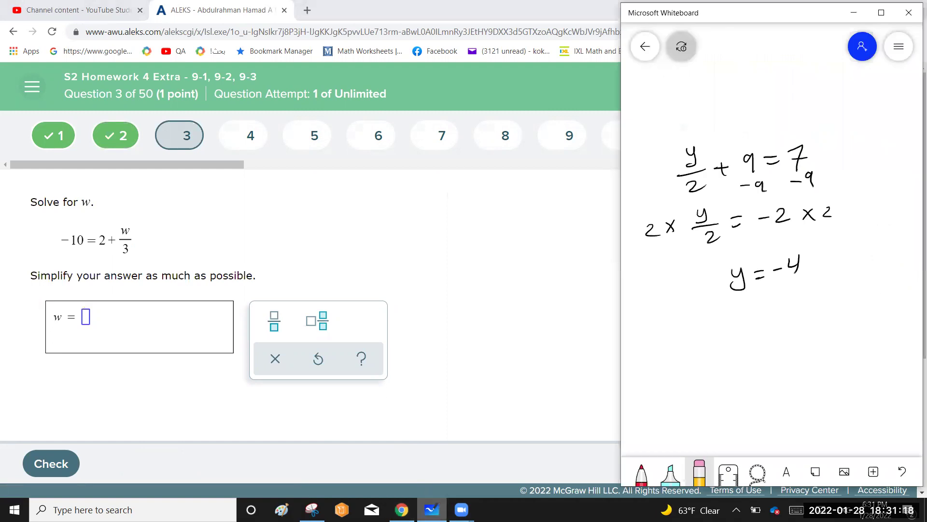
scroll(771, 241, down, 4)
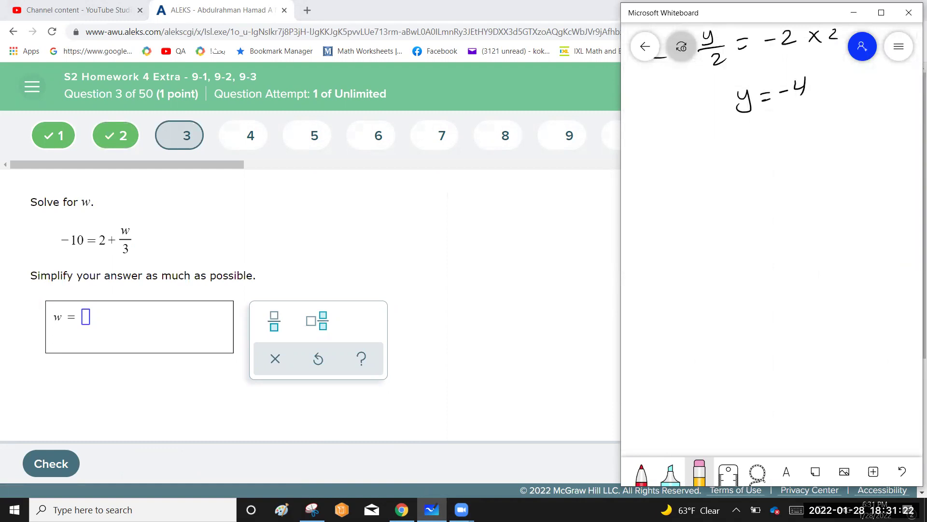
mouse_move(697, 170)
mouse_down()
mouse_move(712, 183)
mouse_move(740, 172)
mouse_up()
mouse_move(733, 165)
mouse_down()
mouse_move(731, 180)
mouse_move(778, 152)
mouse_move(788, 170)
mouse_up()
drag(769, 180, 771, 196)
drag(808, 167, 820, 166)
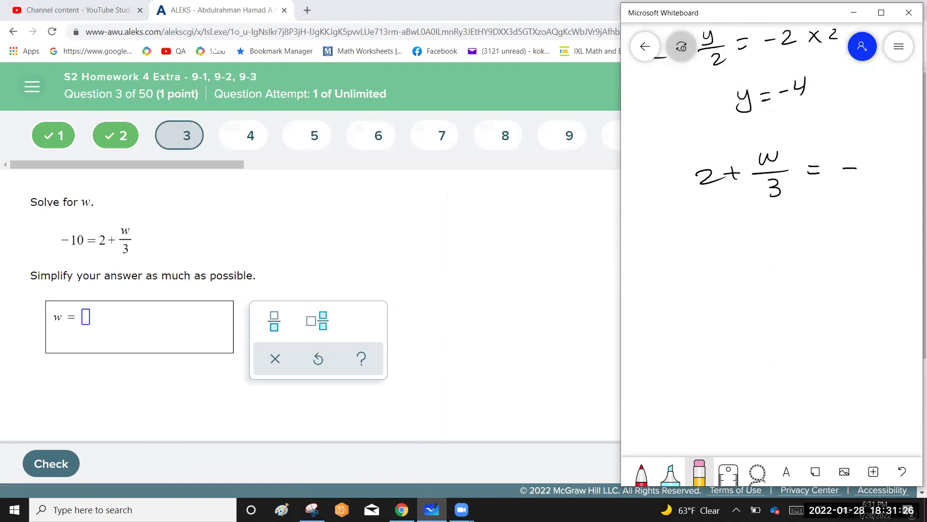
drag(874, 161, 876, 160)
Write −2 under both sides of the equation and w/3 = −10 − 2 on the next line.
mouse_move(706, 229)
mouse_down()
mouse_move(728, 221)
mouse_move(729, 238)
mouse_up()
drag(721, 246, 721, 258)
drag(756, 232, 765, 230)
drag(756, 238, 804, 226)
drag(811, 228, 839, 227)
drag(723, 191, 736, 199)
Write the simplified equation w/3 = −12 on a new line.
drag(725, 283, 751, 293)
drag(733, 305, 769, 294)
drag(780, 290, 795, 293)
drag(802, 281, 811, 291)
Write the solution w = −36 and add the factor × 3 to both sides of the line above.
drag(731, 345, 752, 342)
drag(758, 343, 789, 344)
drag(817, 322, 806, 339)
drag(686, 298, 698, 311)
drag(698, 298, 687, 311)
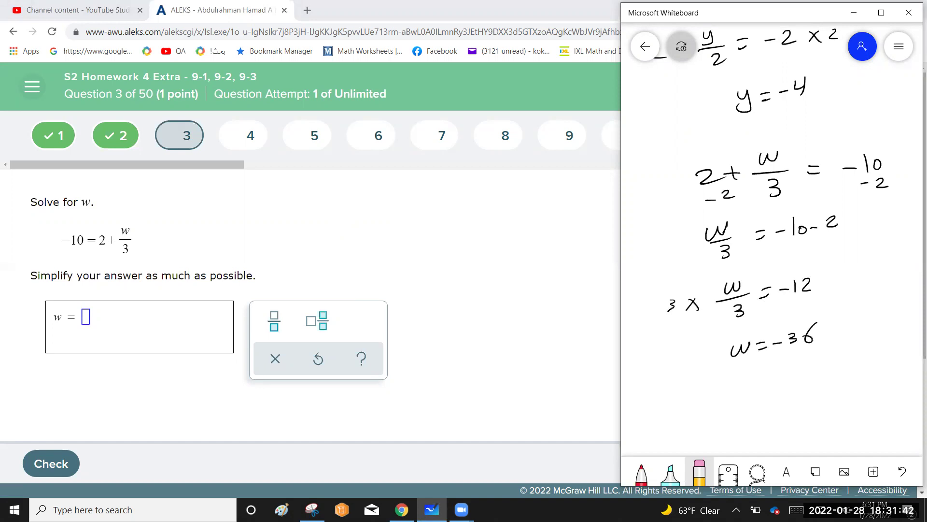
drag(815, 276, 823, 285)
mouse_move(823, 274)
mouse_down()
mouse_move(815, 285)
mouse_move(828, 287)
mouse_up()
Return to the ALEKS homework, answer question 3 with w = −36, check it and continue to question 4.
click(88, 316)
text(-36)
click(66, 462)
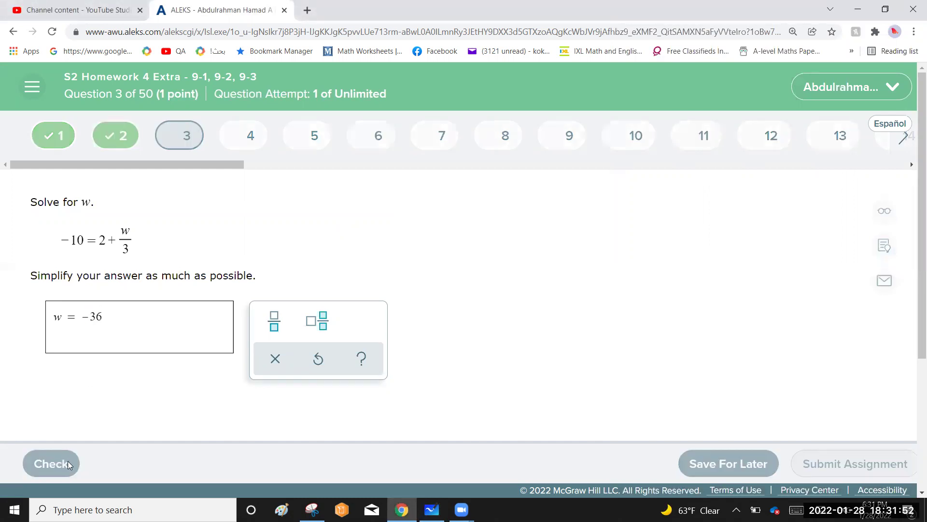
click(141, 465)
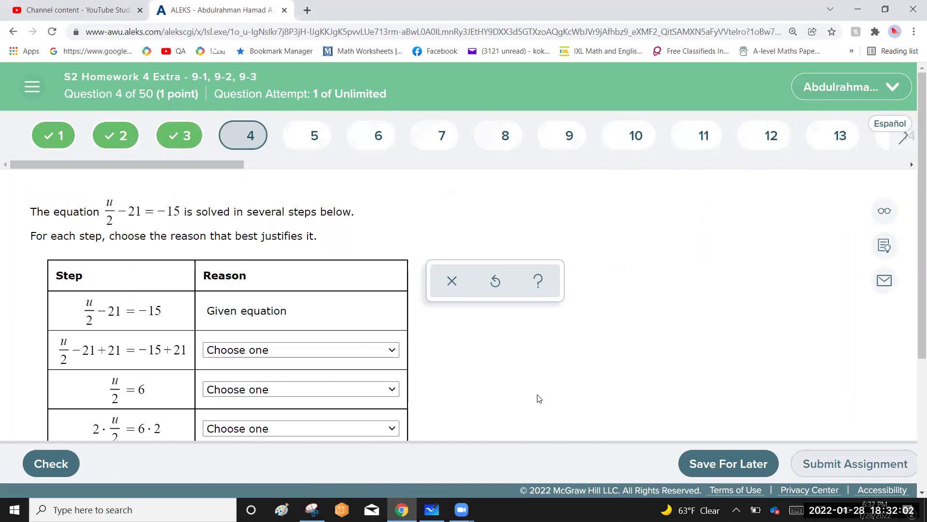
Choose Addition Property of Equality as the reason for the +21 step and Simplifying for u/2 = 6.
scroll(539, 398, down, 2)
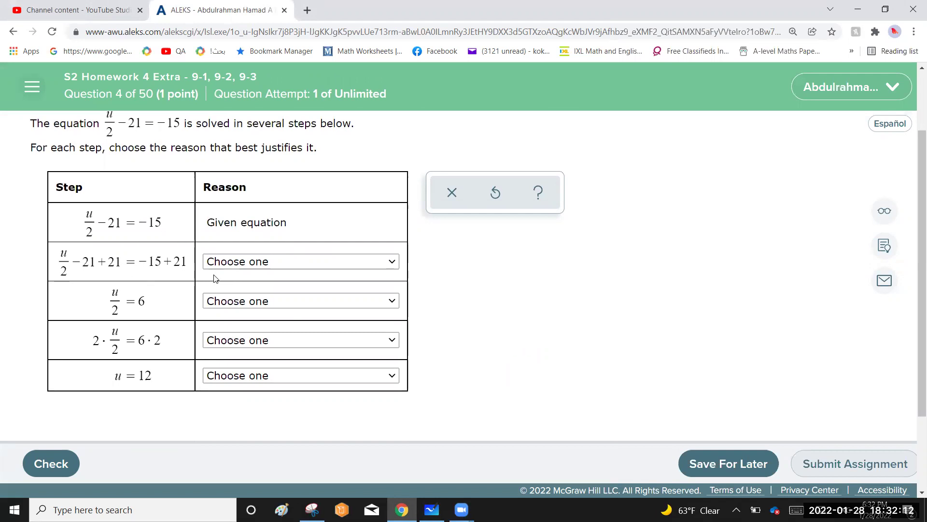
click(396, 263)
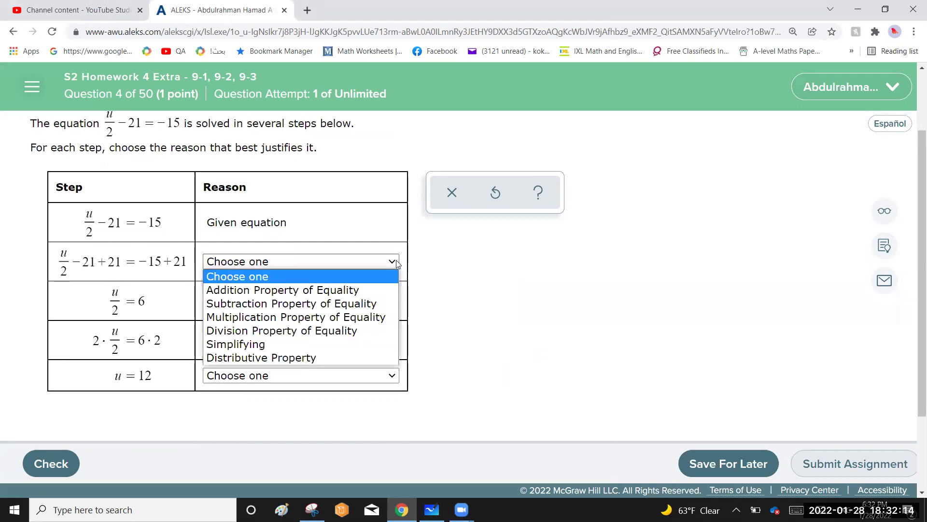
click(337, 290)
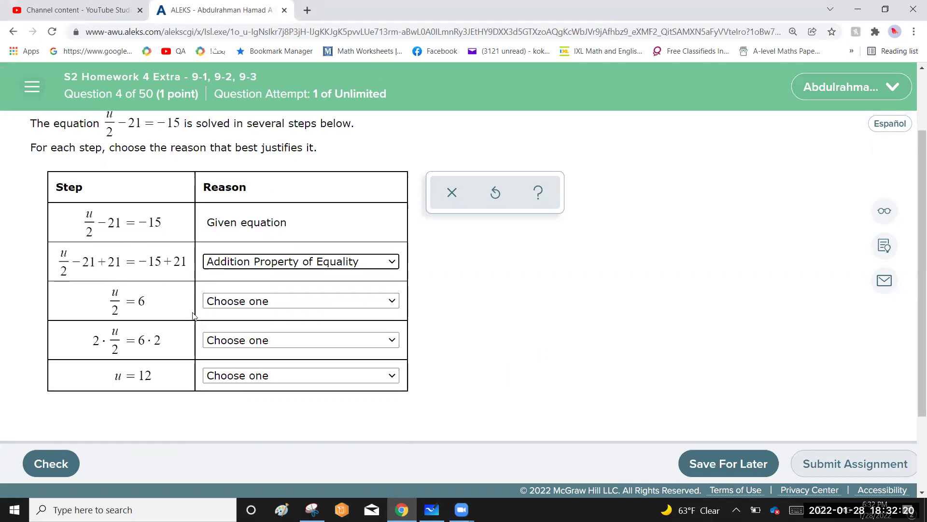
click(389, 302)
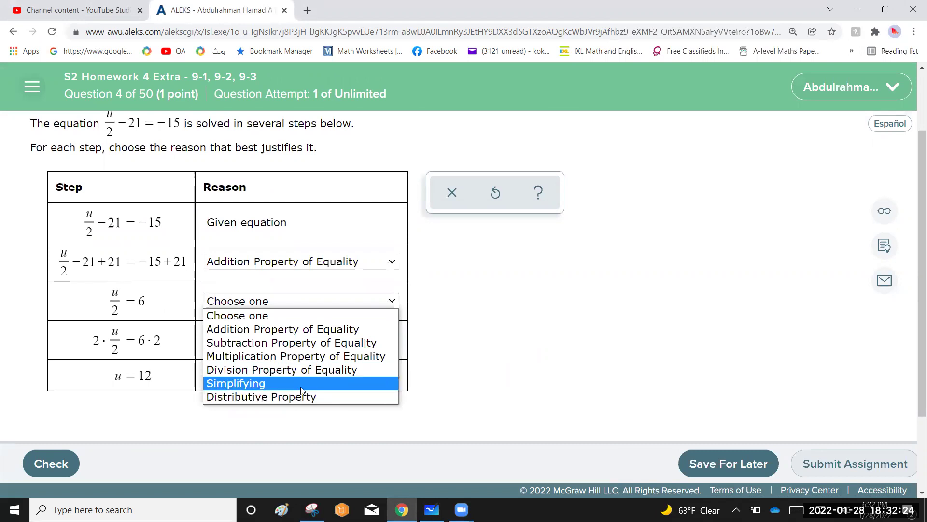
click(261, 383)
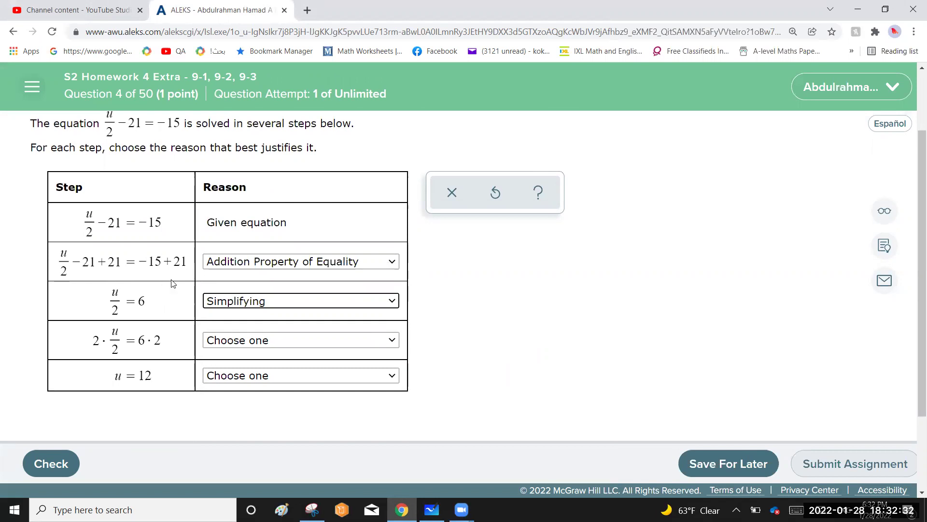
click(297, 303)
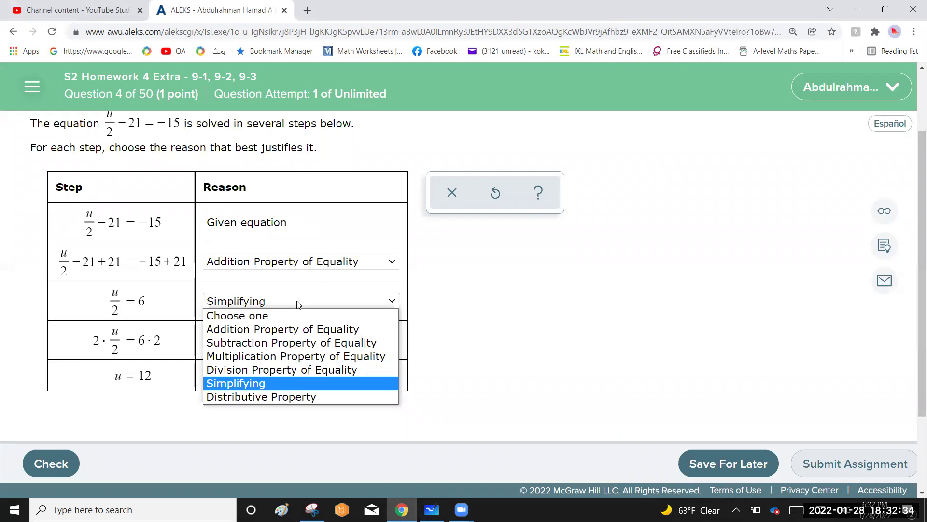
click(299, 383)
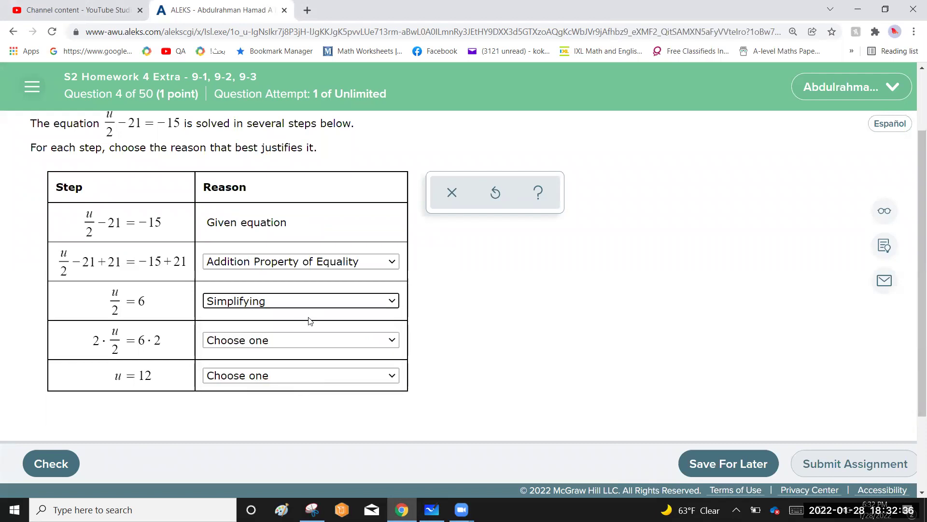
Choose Multiplication Property of Equality for 2 · u/2 = 6 · 2 and Simplifying for u = 12, then check and continue.
click(337, 343)
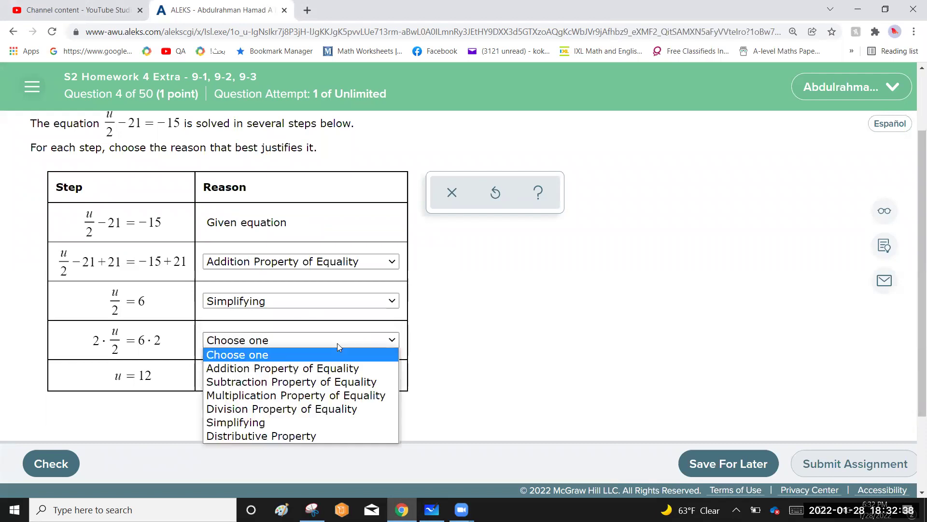
click(317, 397)
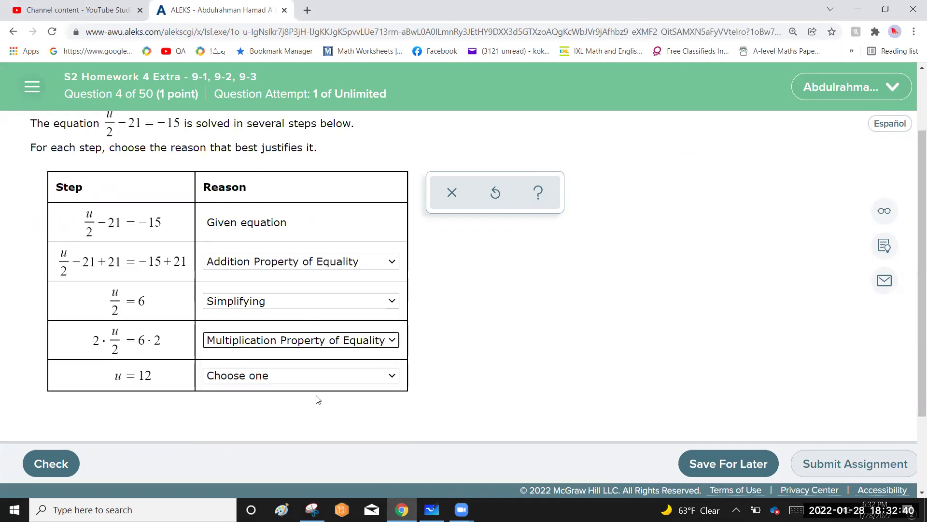
click(375, 384)
click(305, 459)
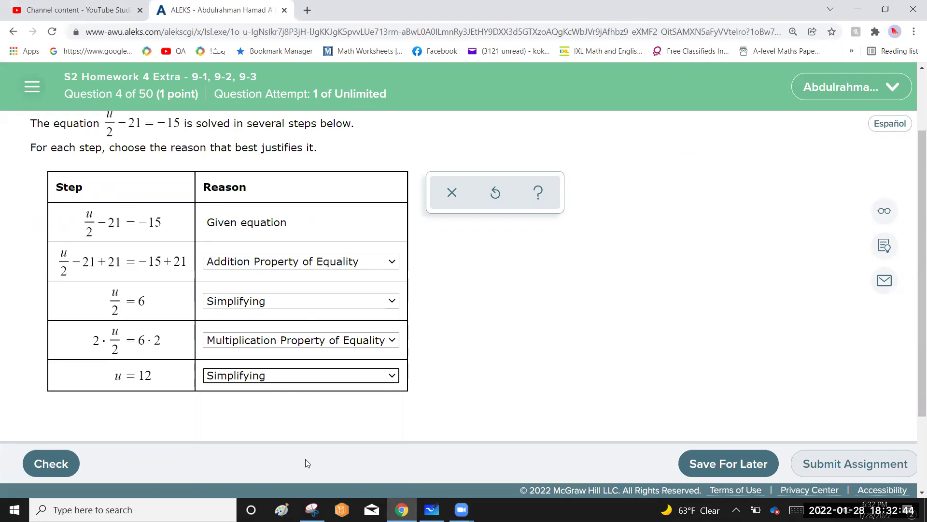
click(39, 463)
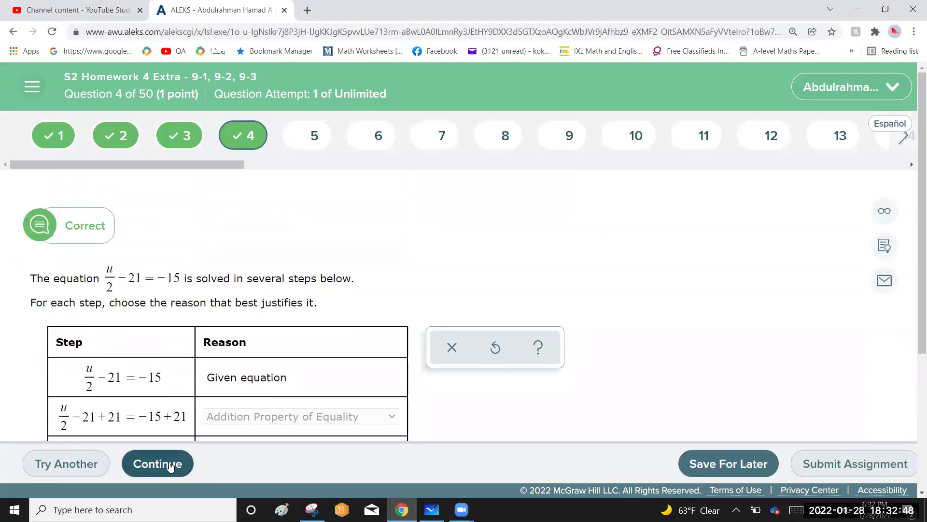
click(169, 463)
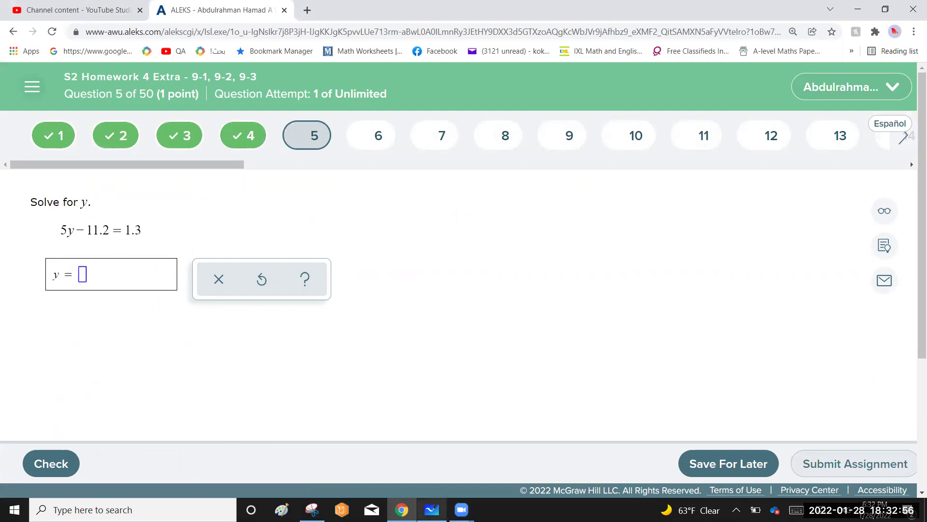
Switch to Microsoft Whiteboard and handwrite 5y − 11.2 = 1.3 in red on an empty area.
click(431, 509)
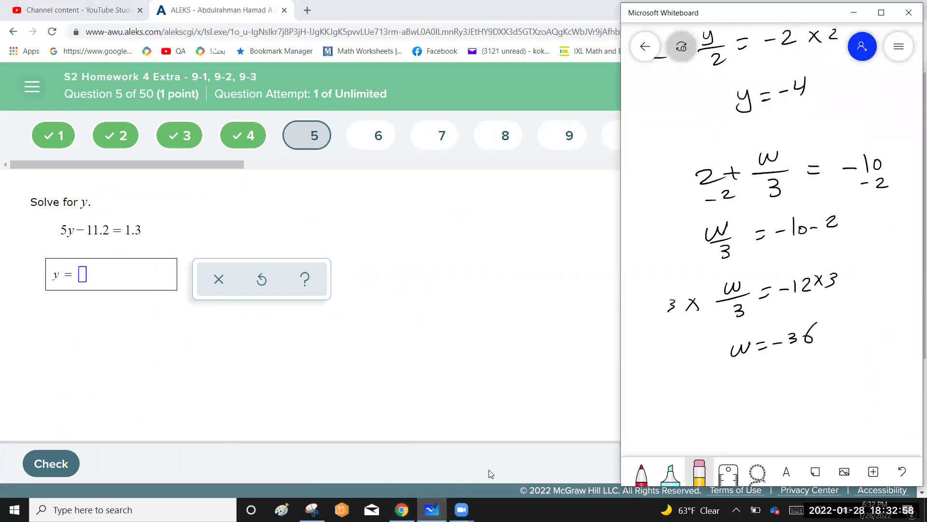
scroll(773, 241, down, 6)
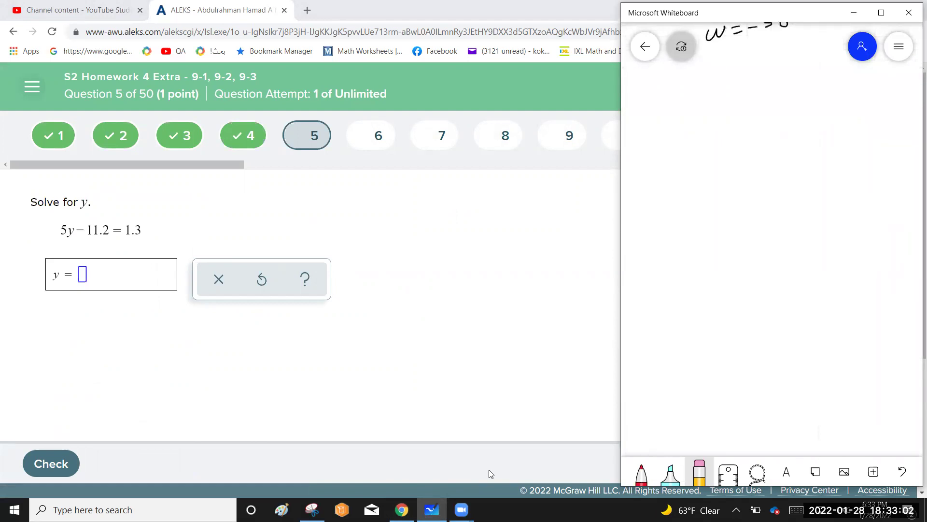
click(623, 465)
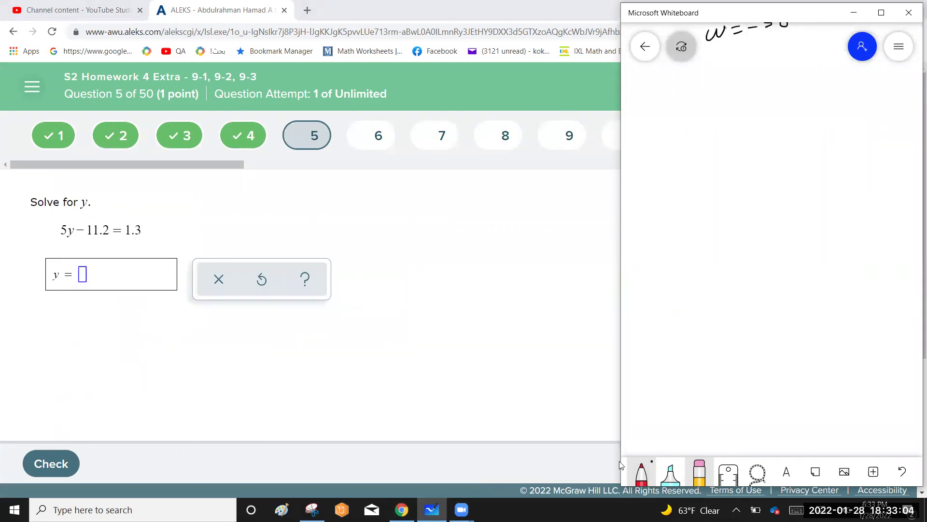
mouse_move(706, 158)
mouse_down()
mouse_move(691, 179)
mouse_move(722, 169)
mouse_up()
drag(722, 163, 719, 184)
drag(759, 156, 758, 174)
mouse_move(765, 153)
mouse_down()
mouse_move(765, 171)
mouse_move(795, 169)
mouse_up()
click(771, 168)
drag(807, 160, 820, 164)
mouse_move(833, 149)
mouse_down()
mouse_move(832, 166)
mouse_move(851, 161)
mouse_up()
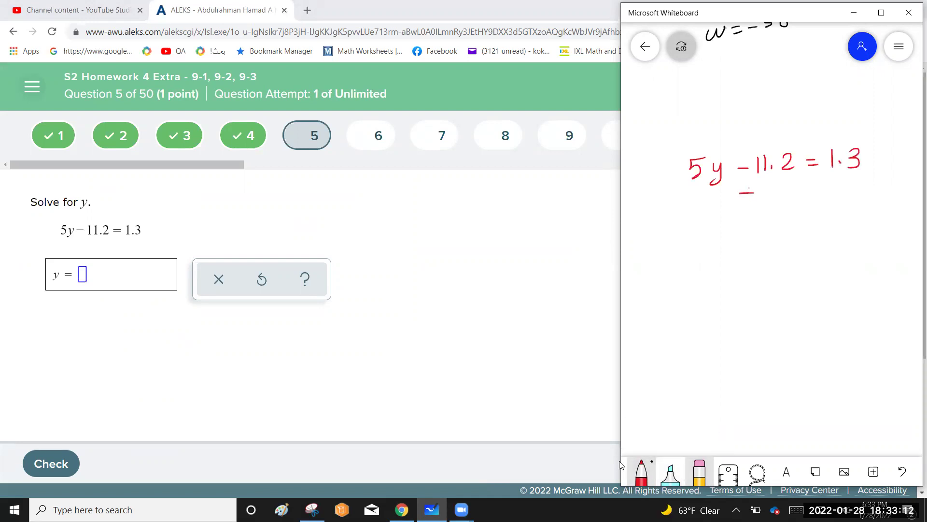
Write +11.2 under both sides and strike through the cancelling 11.2 terms.
mouse_move(783, 186)
mouse_down()
mouse_move(795, 195)
mouse_move(839, 190)
mouse_up()
drag(833, 185, 878, 192)
drag(793, 137, 765, 194)
Write 5y = 12.5 on a new line and divide both sides by 5.
drag(704, 252, 687, 272)
drag(708, 255, 711, 263)
drag(719, 253, 708, 280)
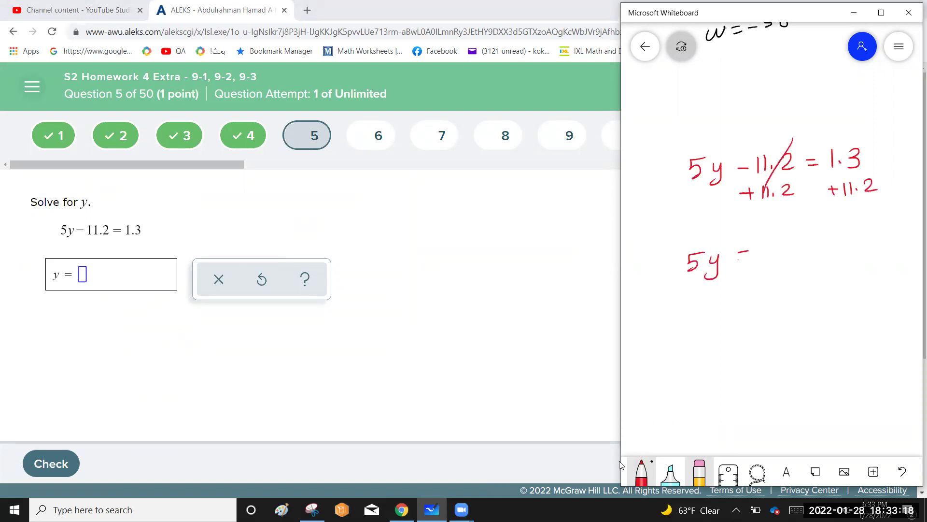
drag(791, 254, 809, 257)
mouse_move(682, 285)
mouse_down()
mouse_move(736, 278)
mouse_move(707, 304)
mouse_up()
drag(771, 274, 826, 269)
drag(808, 278, 782, 295)
Write the solution y = 2.5 below the division.
drag(716, 338, 720, 349)
mouse_move(727, 338)
mouse_down()
mouse_move(715, 366)
mouse_move(753, 341)
mouse_up()
drag(743, 350, 787, 346)
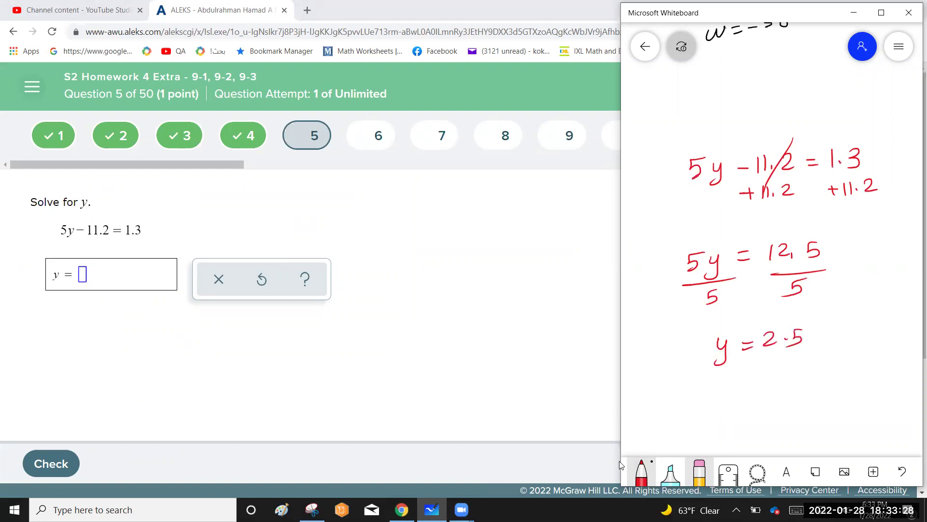
Return to the ALEKS homework, answer question 5 with y = 2.5, check it and continue to question 6.
click(82, 278)
text(2.5)
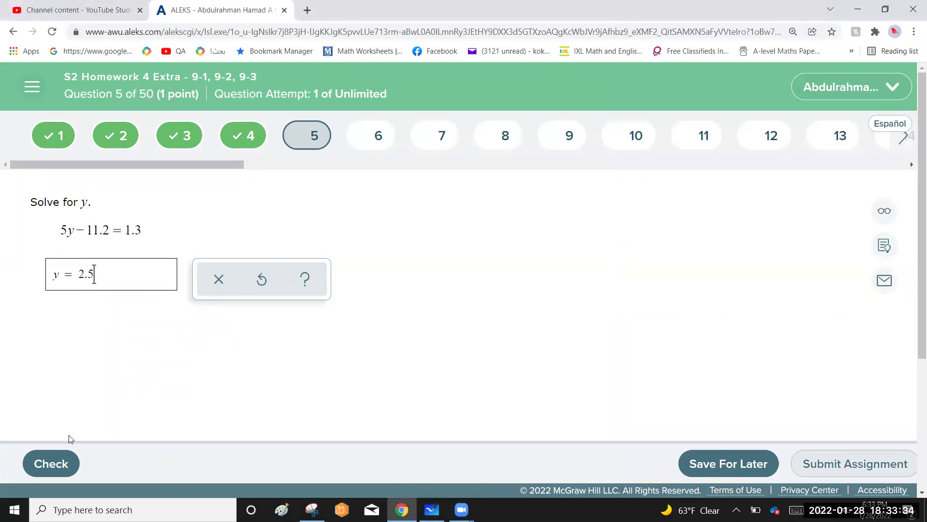
click(55, 459)
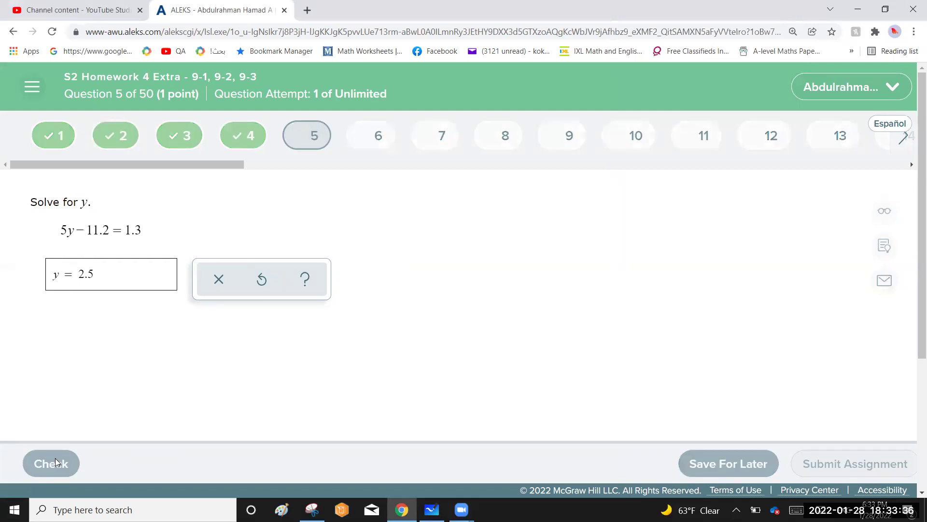
click(147, 468)
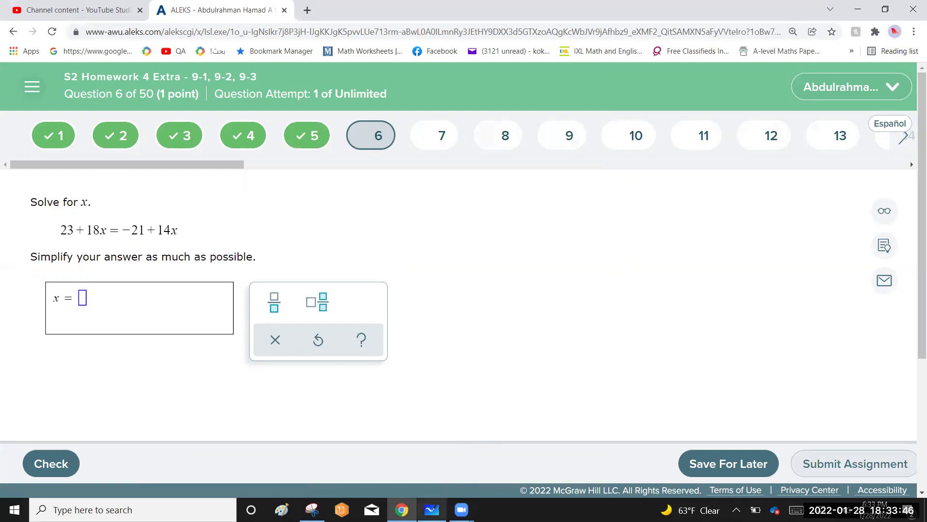
Switch to Microsoft Whiteboard, draw a separator line below y = 2.5 and write 4x = −21 − 23 beneath it.
click(431, 510)
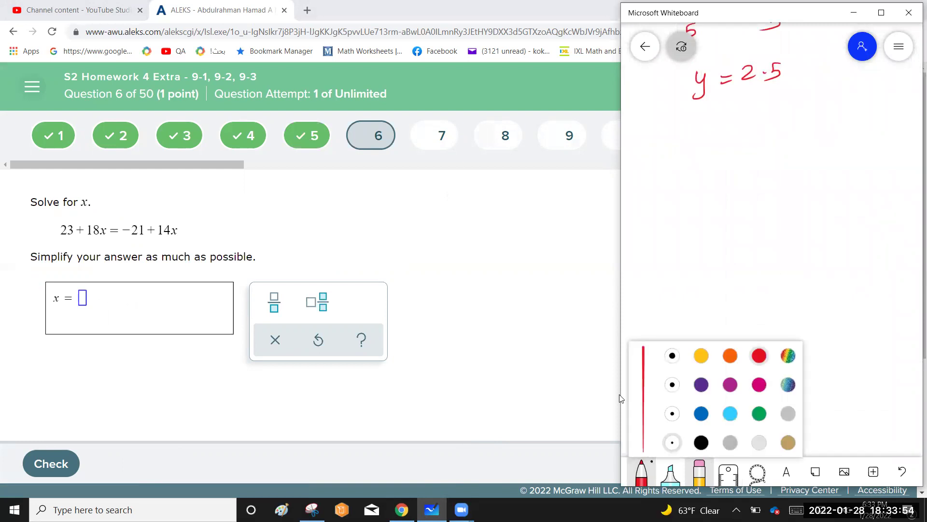
click(622, 162)
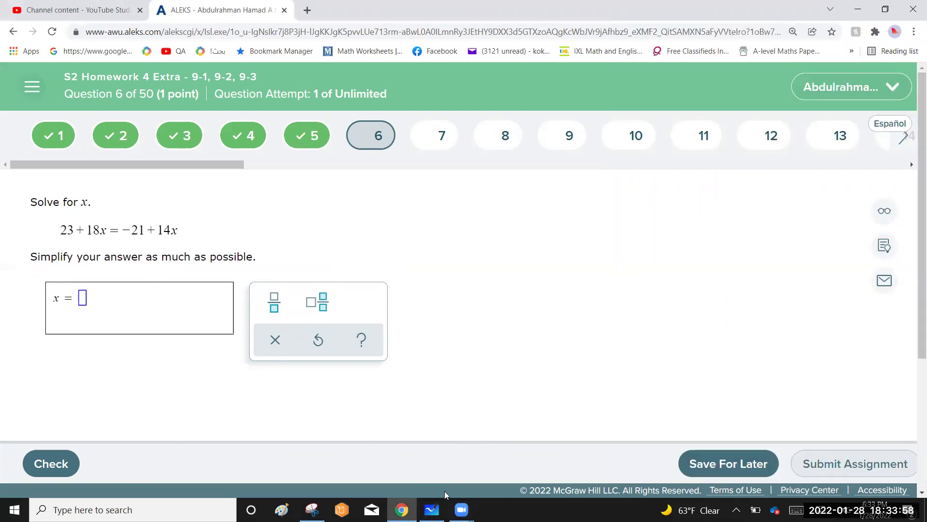
click(433, 507)
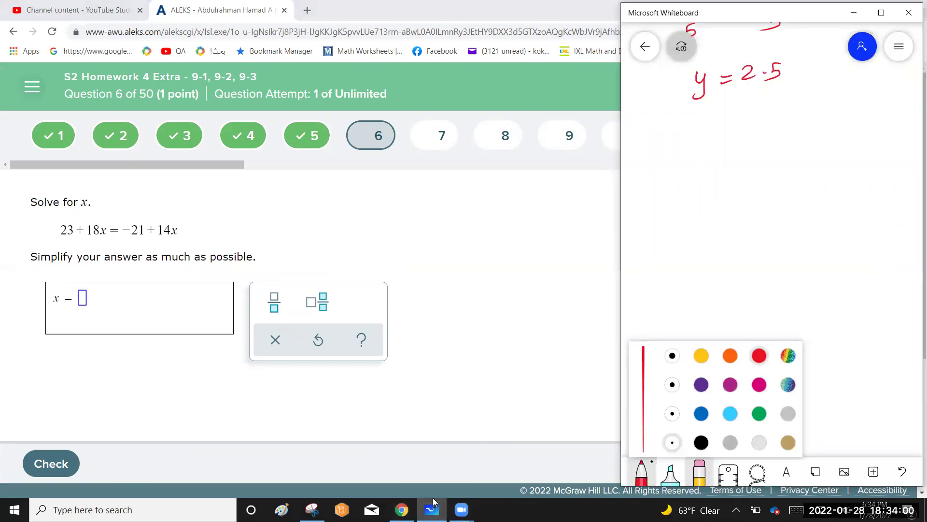
drag(816, 103, 633, 116)
drag(664, 159, 671, 182)
mouse_move(677, 163)
mouse_down()
mouse_move(691, 171)
mouse_move(681, 183)
mouse_up()
drag(710, 165, 783, 175)
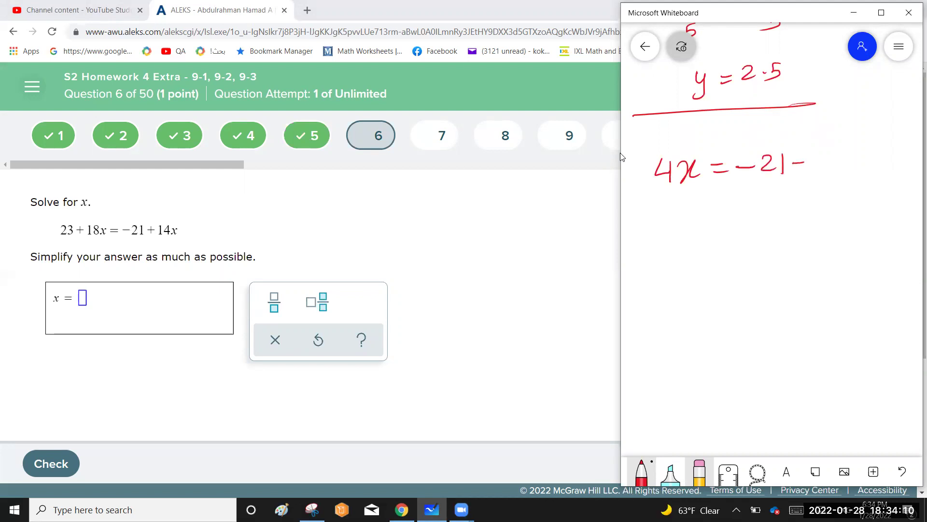
drag(812, 151, 824, 162)
mouse_move(830, 148)
mouse_down()
mouse_move(837, 155)
mouse_move(826, 170)
mouse_up()
Write the simplified equation 4x = −44 on the next line.
drag(675, 219, 689, 231)
drag(687, 218, 685, 237)
drag(698, 220, 699, 235)
mouse_move(714, 218)
mouse_down()
mouse_move(714, 234)
mouse_move(783, 218)
mouse_up()
mouse_move(779, 208)
mouse_down()
mouse_move(778, 222)
mouse_move(802, 218)
mouse_up()
drag(800, 206, 798, 229)
Write the solution x = −11 below 4x = −44.
drag(698, 287, 710, 303)
mouse_move(716, 285)
mouse_down()
mouse_move(703, 302)
mouse_move(735, 285)
mouse_up()
drag(724, 295, 769, 294)
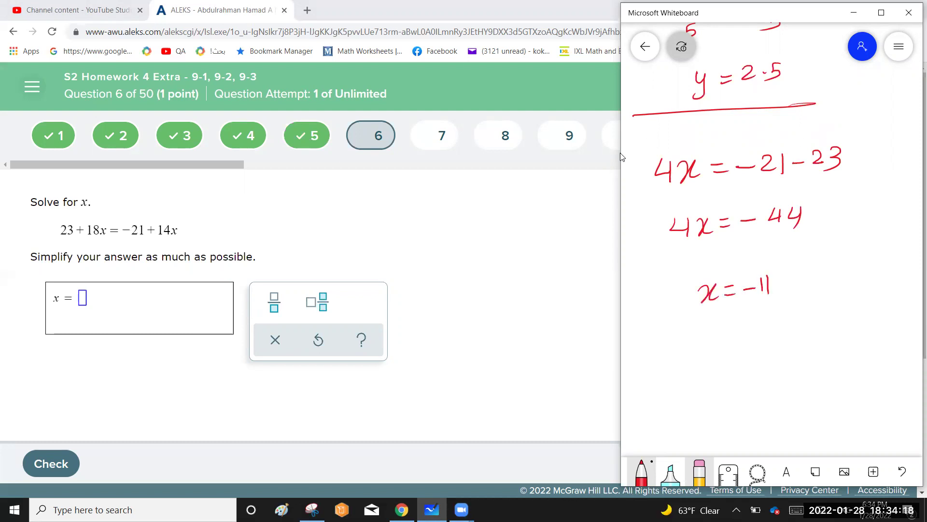
Return to the ALEKS homework, answer question 6 with x = −11, check it and continue to question 7.
click(86, 304)
text(-11)
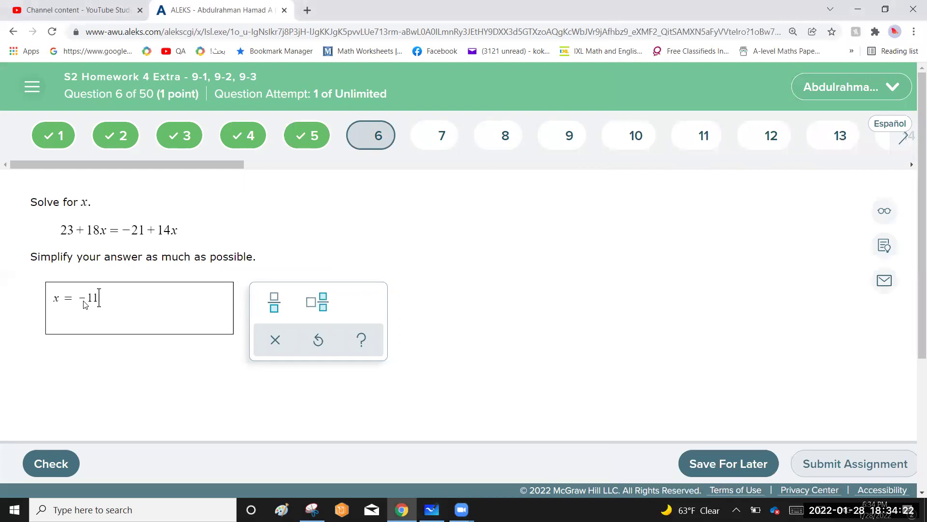
click(56, 464)
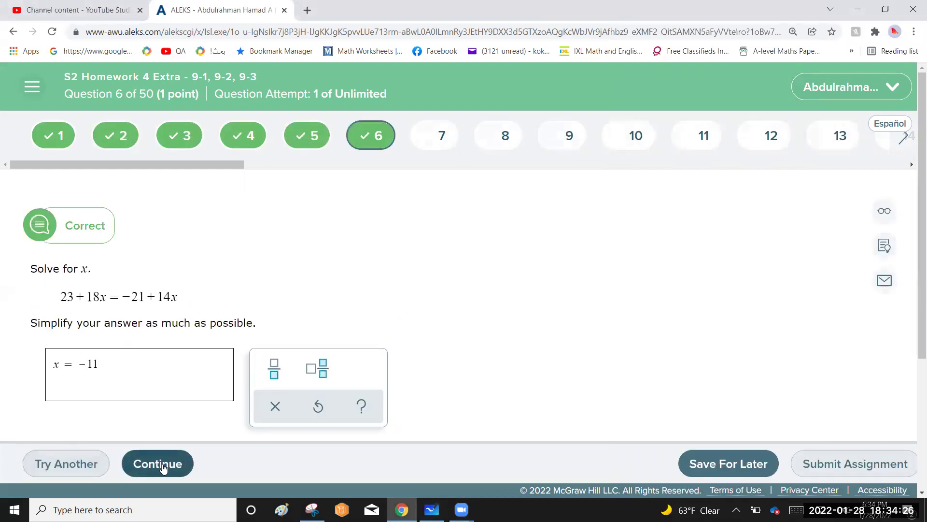
click(163, 464)
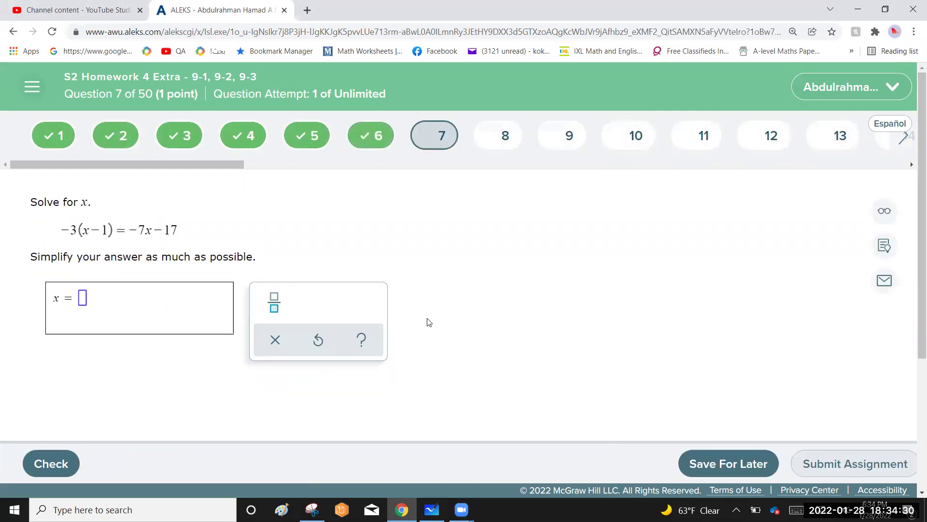
Switch to Microsoft Whiteboard and write the expanded equation −3x + 3 = −7x − 17 in the blank space below x = −11.
click(432, 509)
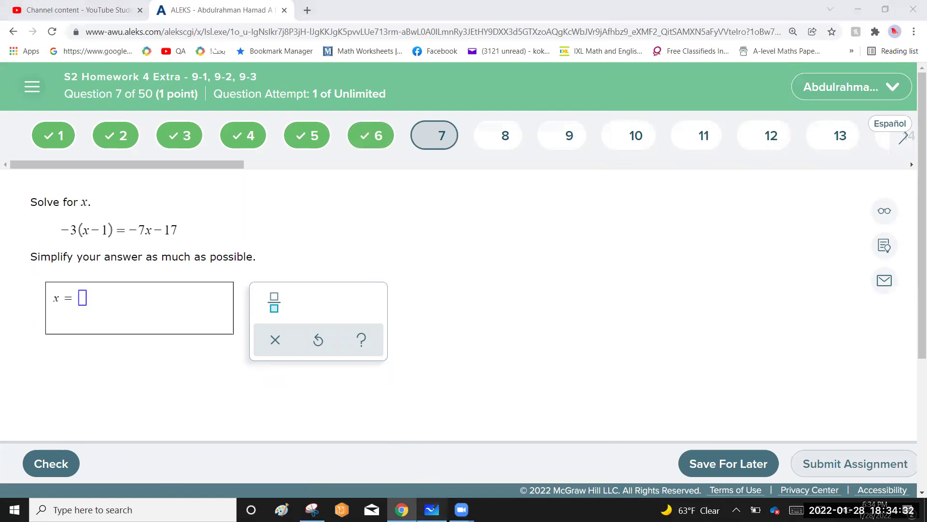
scroll(772, 241, down, 5)
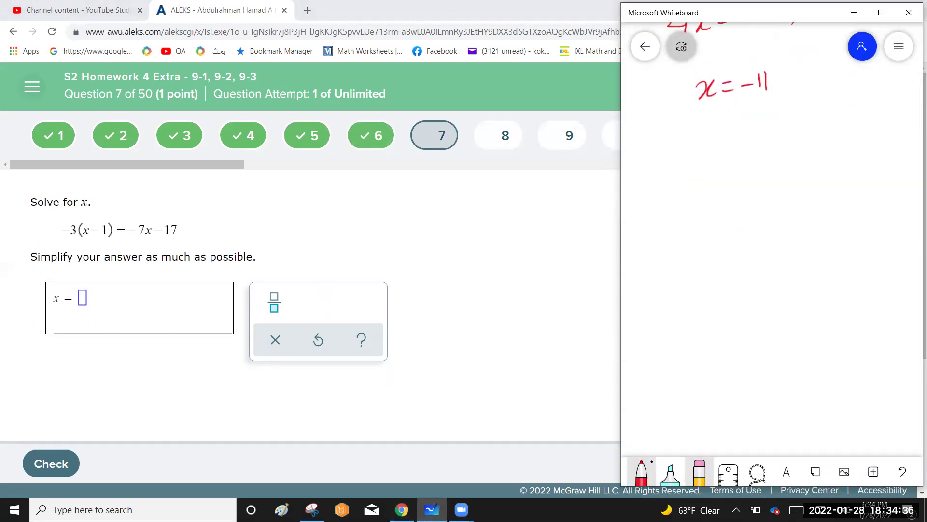
mouse_move(665, 157)
mouse_down()
mouse_move(716, 162)
mouse_move(743, 148)
mouse_up()
mouse_move(738, 144)
mouse_down()
mouse_move(736, 157)
mouse_move(754, 160)
mouse_up()
drag(810, 144, 824, 142)
mouse_move(827, 135)
mouse_down()
mouse_move(832, 148)
mouse_move(856, 147)
mouse_move(846, 148)
mouse_up()
drag(862, 140, 882, 151)
drag(891, 136, 899, 154)
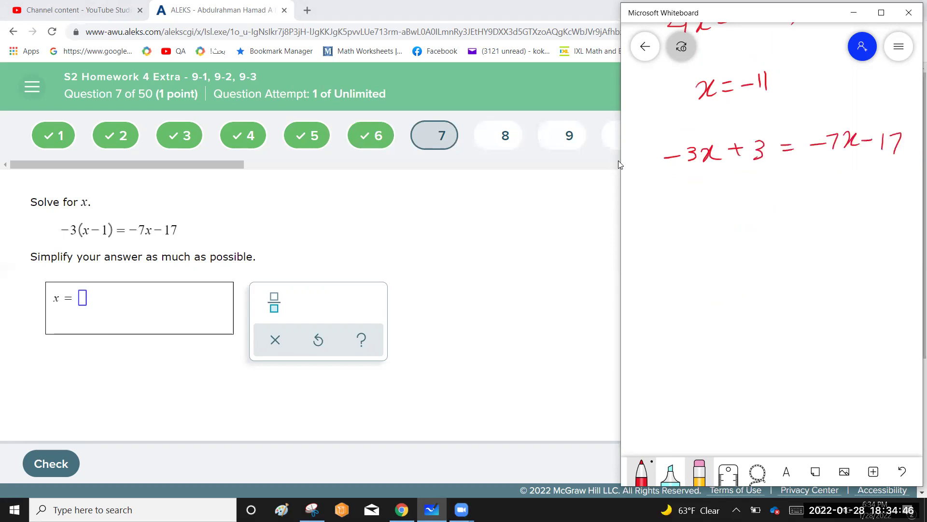
Write +7x under both sides of the equation.
drag(813, 170, 829, 169)
mouse_move(821, 164)
mouse_down()
mouse_move(820, 177)
mouse_move(834, 177)
mouse_up()
drag(842, 163, 864, 166)
mouse_move(665, 185)
mouse_down()
mouse_move(683, 183)
mouse_move(674, 191)
mouse_move(691, 194)
mouse_up()
drag(701, 178, 702, 191)
Bracket each side of −3x + 3 = −7x − 17 from above and label the brackets, marking −7x − 17 as R.H.S.
mouse_move(824, 125)
mouse_down()
mouse_move(896, 114)
mouse_move(895, 128)
mouse_up()
mouse_move(845, 90)
mouse_down()
mouse_move(845, 106)
mouse_move(875, 96)
mouse_up()
mouse_move(876, 87)
mouse_down()
mouse_move(877, 105)
mouse_move(883, 95)
mouse_up()
drag(895, 88, 887, 103)
drag(768, 132, 652, 154)
click(689, 125)
mouse_move(680, 112)
mouse_down()
mouse_move(684, 126)
mouse_move(699, 123)
mouse_up()
Strike through the cancelling 7x terms and write 4x + 3 = −17 on a new line.
drag(685, 223, 691, 239)
drag(697, 227, 699, 241)
mouse_move(717, 236)
mouse_down()
mouse_move(732, 235)
mouse_move(724, 239)
mouse_up()
mouse_move(735, 224)
mouse_down()
mouse_move(744, 231)
mouse_move(738, 239)
mouse_up()
drag(765, 227, 779, 231)
drag(849, 136, 830, 161)
drag(831, 174, 854, 157)
drag(804, 224, 817, 224)
mouse_move(825, 213)
mouse_down()
mouse_move(824, 230)
mouse_move(839, 229)
mouse_up()
Write −3 under both sides of 4x + 3 = −17.
drag(716, 262, 730, 261)
drag(737, 255, 738, 269)
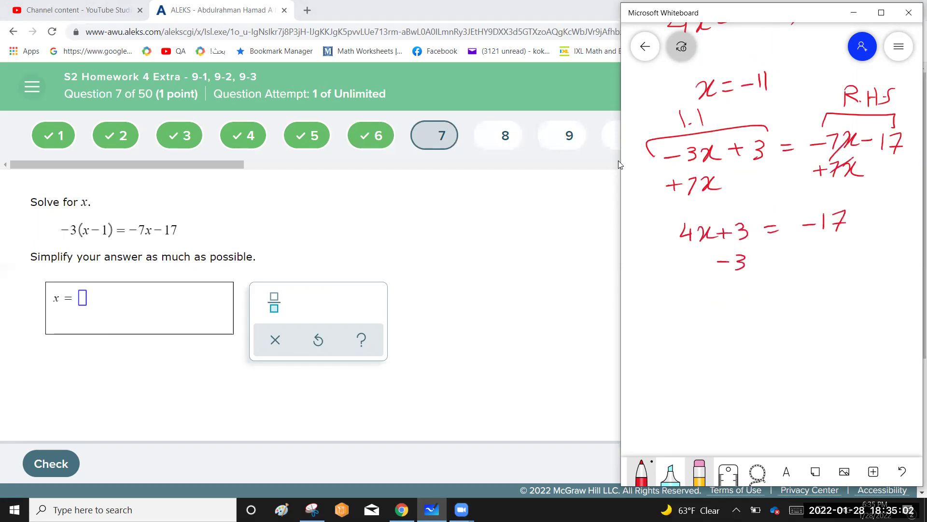
drag(834, 248, 819, 263)
Write 4x = −20 on a new line and divide both sides by 4.
drag(705, 304, 717, 314)
mouse_move(712, 306)
mouse_down()
mouse_move(712, 322)
mouse_move(730, 322)
mouse_up()
mouse_move(739, 307)
mouse_down()
mouse_move(722, 323)
mouse_move(762, 305)
mouse_up()
drag(749, 315, 786, 302)
mouse_move(792, 297)
mouse_down()
mouse_move(801, 305)
mouse_move(808, 298)
mouse_up()
drag(705, 330, 745, 323)
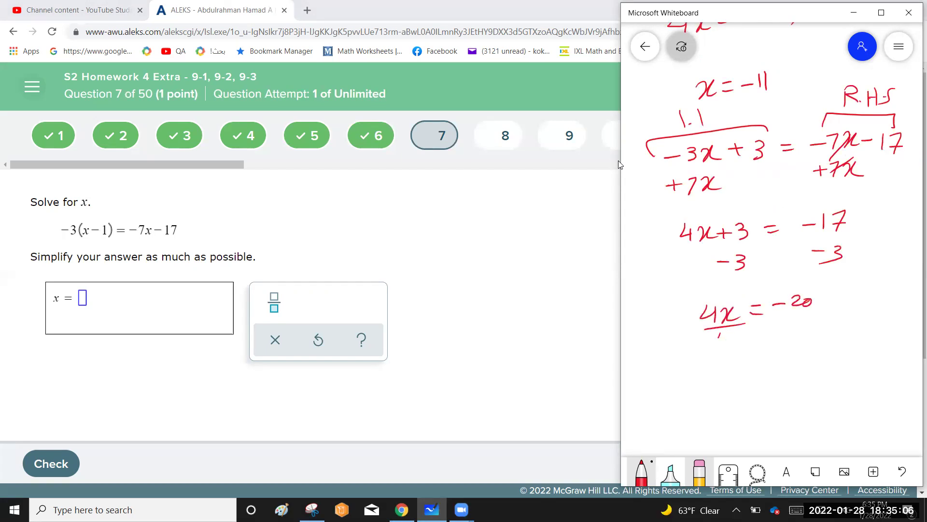
mouse_move(825, 315)
mouse_down()
mouse_move(775, 321)
mouse_move(807, 333)
mouse_up()
drag(804, 326, 801, 342)
Write the solution x = −5 below the division.
drag(729, 382, 730, 397)
mouse_move(750, 379)
mouse_down()
mouse_move(739, 393)
mouse_move(787, 381)
mouse_up()
drag(805, 368, 795, 383)
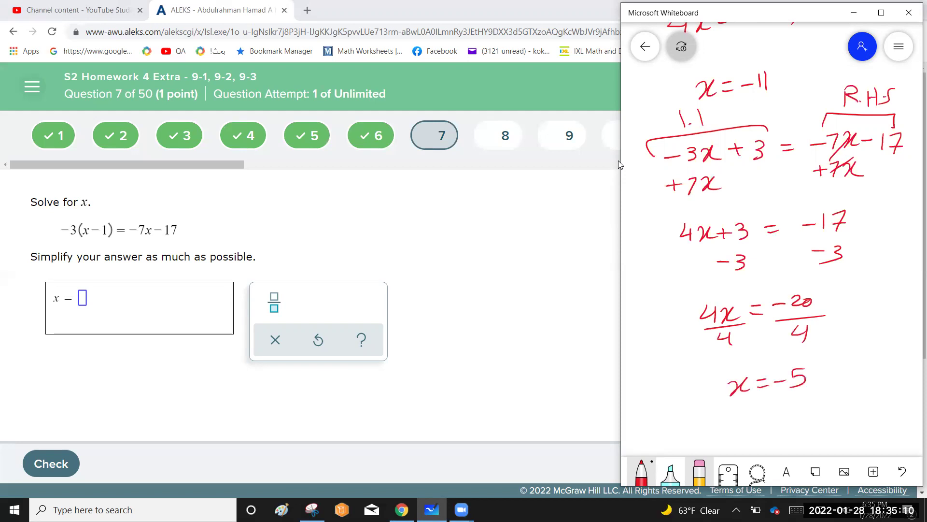
Return to the ALEKS homework, answer question 7 with x = −5, check it and continue to question 8.
click(83, 303)
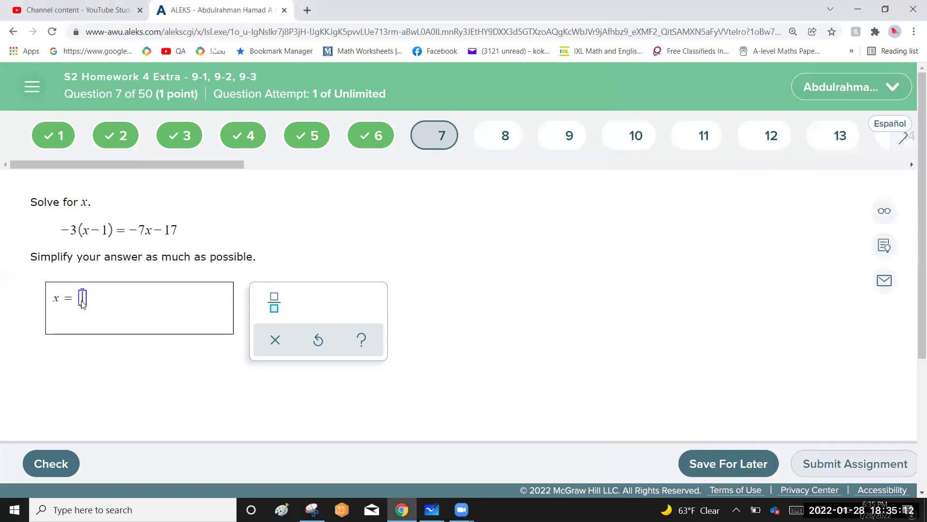
text(-5)
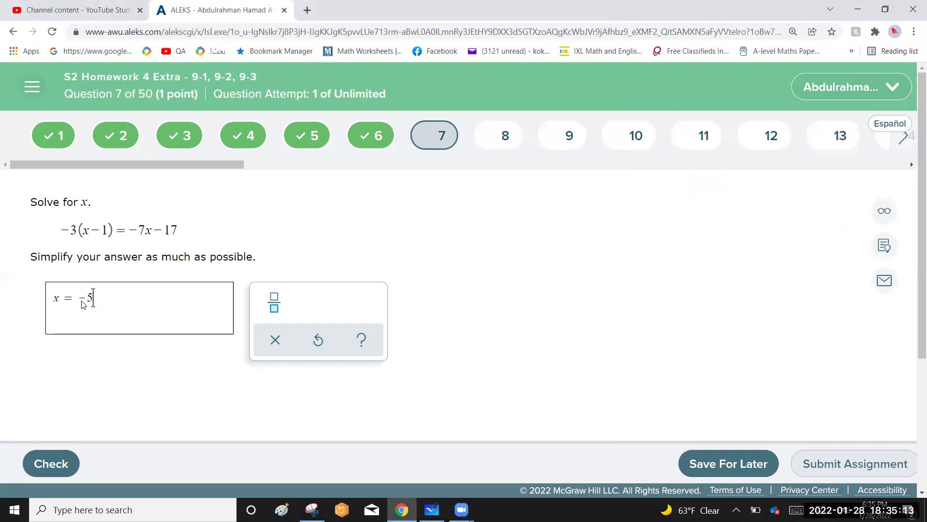
click(63, 462)
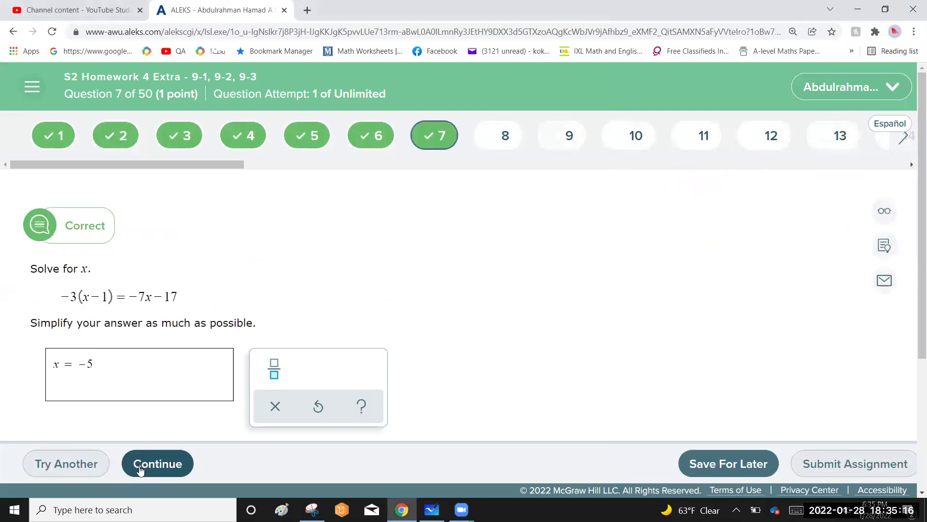
click(139, 469)
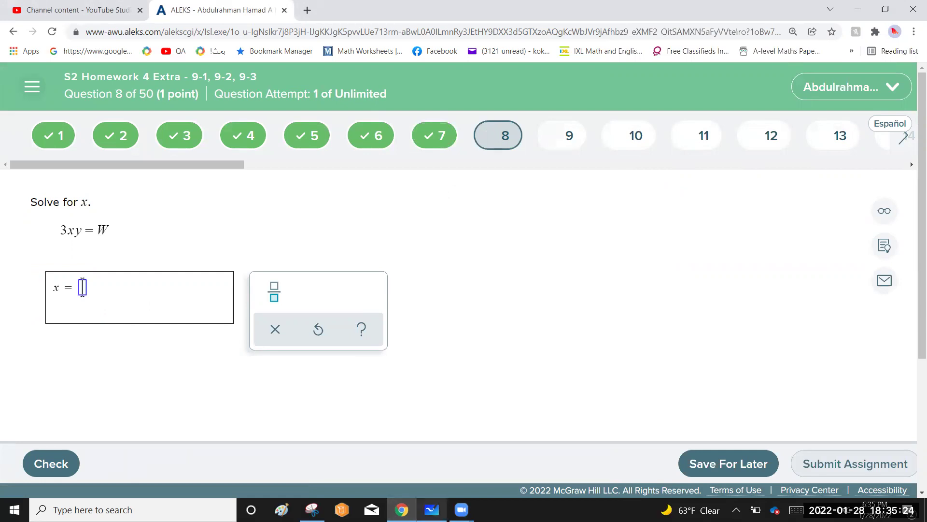
Switch to Microsoft Whiteboard, draw a separator line below x = −5 and write 3xy = W with a fraction bar under each side.
click(432, 510)
scroll(772, 242, down, 6)
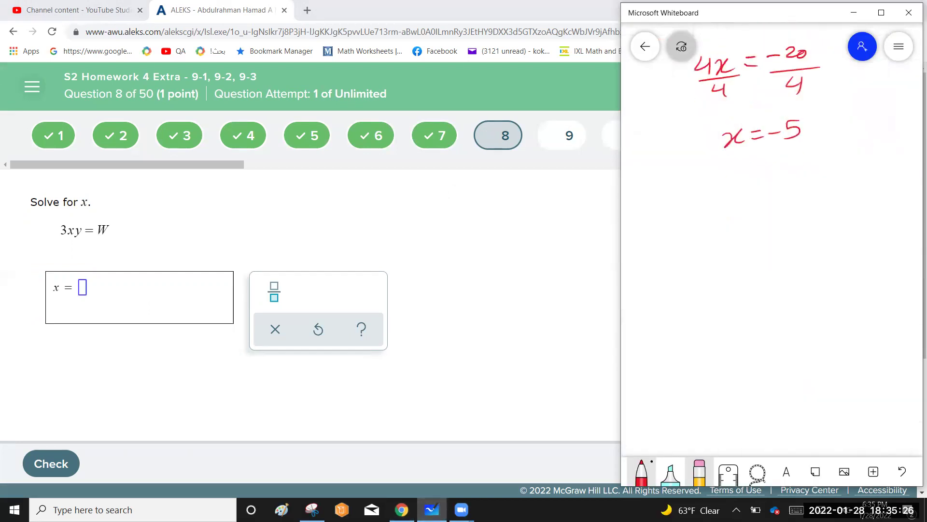
drag(861, 121, 663, 125)
mouse_move(684, 164)
mouse_down()
mouse_move(685, 179)
mouse_move(712, 177)
mouse_up()
mouse_move(716, 163)
mouse_down()
mouse_move(706, 180)
mouse_move(729, 189)
mouse_up()
drag(788, 148, 814, 141)
drag(664, 197, 832, 178)
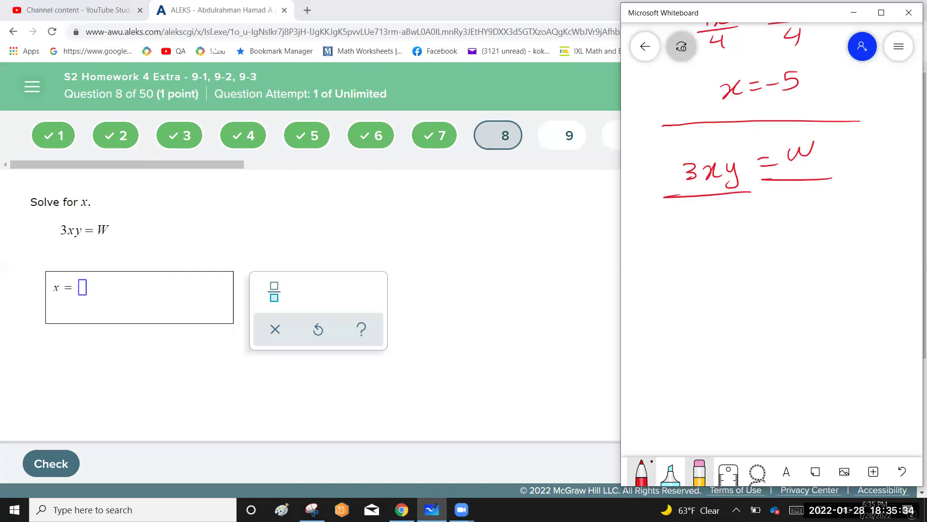
Write 3y as the denominator on both sides and strike through the cancelling 3 and y factors.
drag(706, 209, 697, 218)
drag(715, 203, 712, 222)
drag(799, 195, 792, 203)
mouse_move(812, 188)
mouse_down()
mouse_move(822, 190)
mouse_move(799, 212)
mouse_up()
drag(734, 201, 681, 226)
drag(698, 159, 680, 184)
drag(740, 157, 722, 185)
Write the solution x = W/(3y) below the division.
mouse_move(692, 261)
mouse_down()
mouse_move(712, 283)
mouse_move(703, 278)
mouse_up()
drag(725, 266, 738, 271)
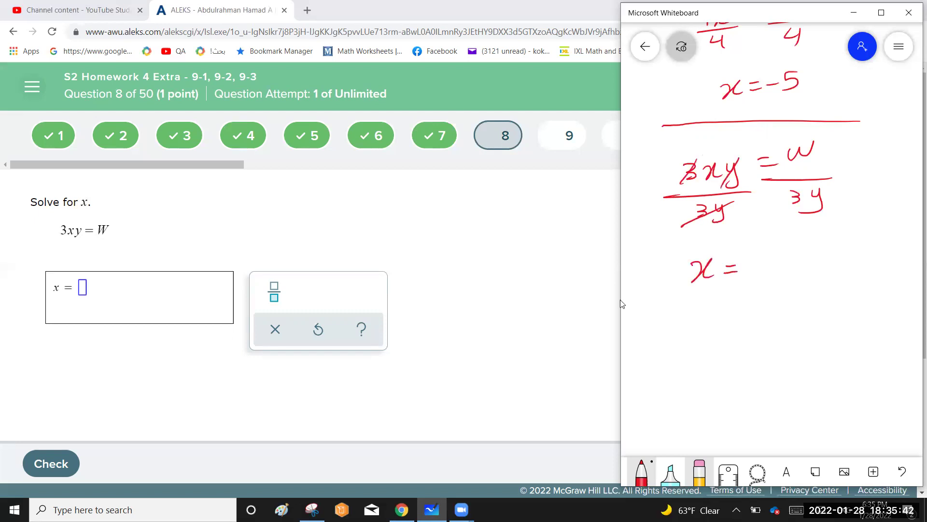
drag(761, 241, 785, 239)
drag(756, 265, 799, 259)
drag(767, 274, 766, 286)
drag(786, 270, 778, 294)
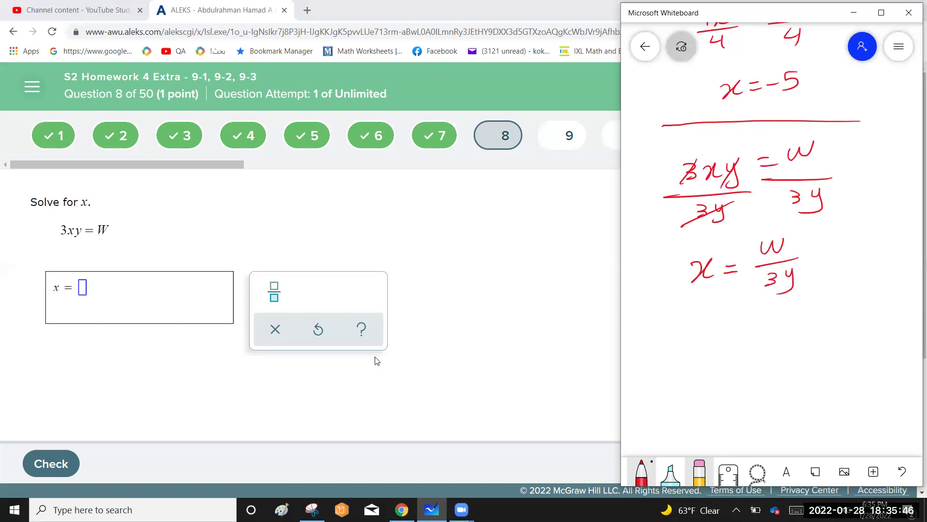
Return to the ALEKS homework, answer question 8 with the fraction w over 3y, check it and continue to question 9.
click(274, 292)
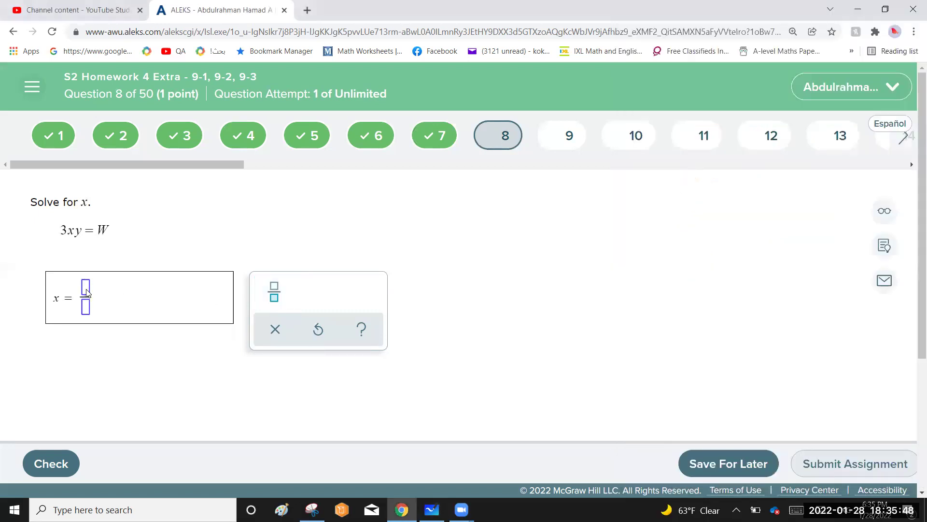
click(432, 510)
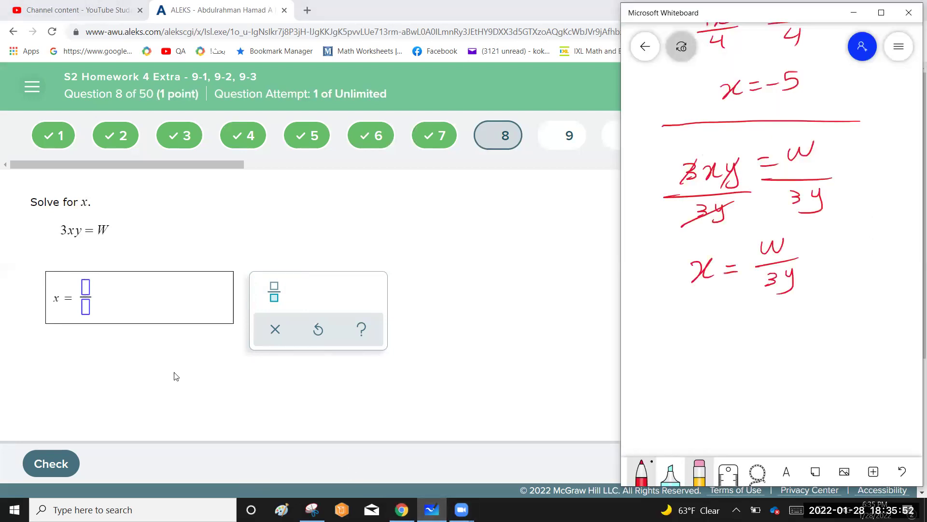
click(85, 288)
text(w/)
click(86, 309)
text(3y)
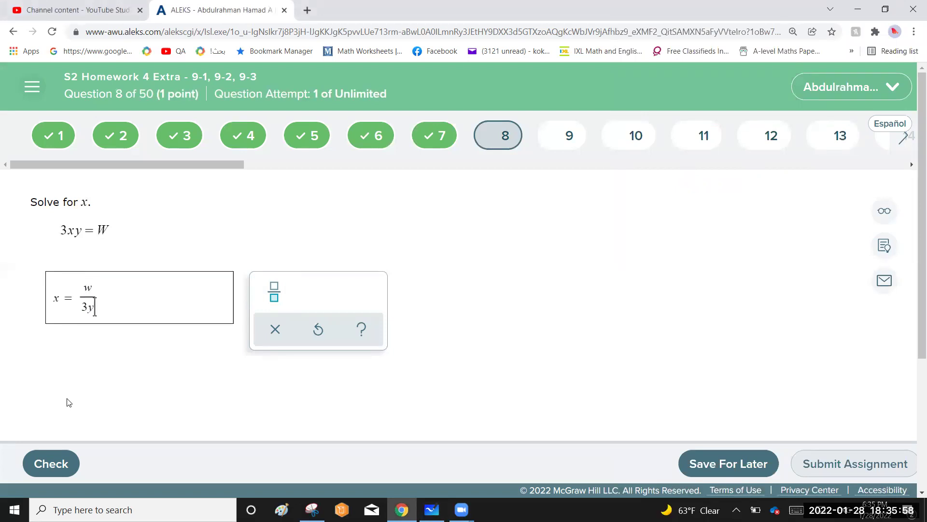
click(66, 461)
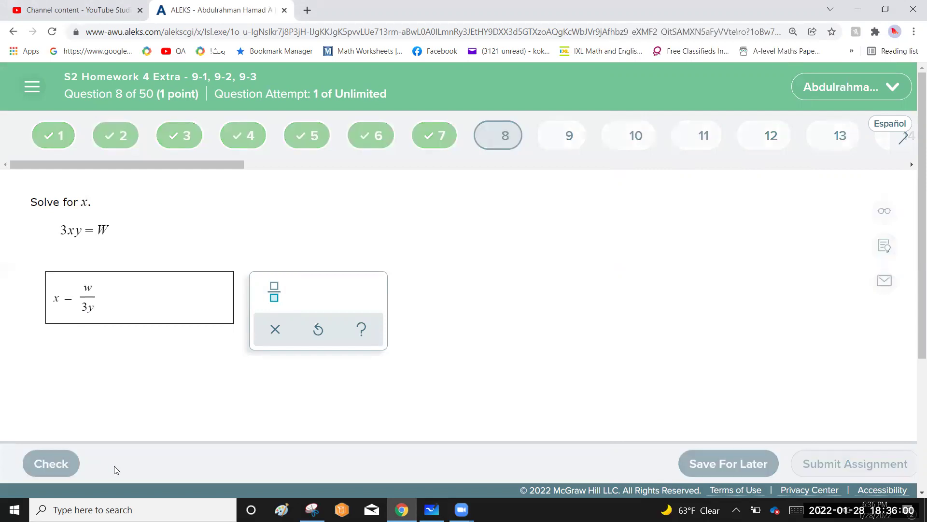
click(155, 464)
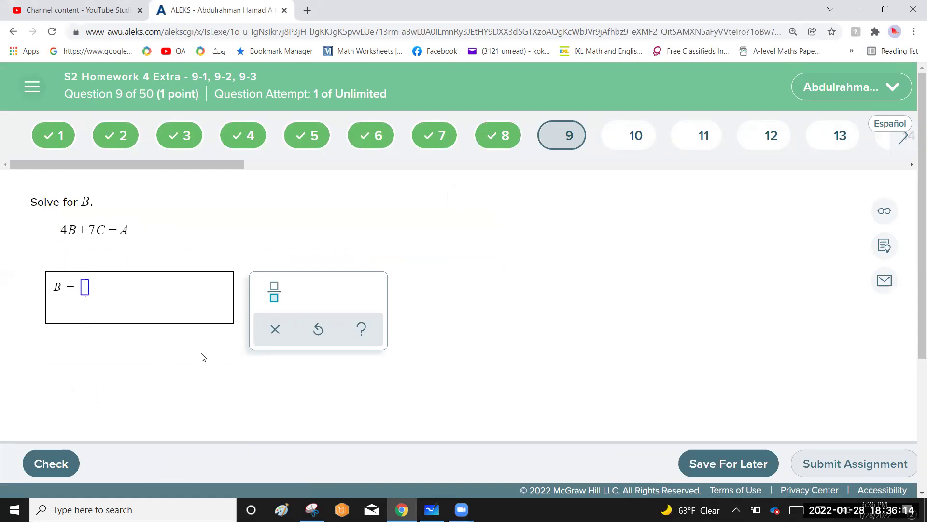
Answer question 9 with the fraction A − 7C over 4, check it and continue to question 10.
click(275, 292)
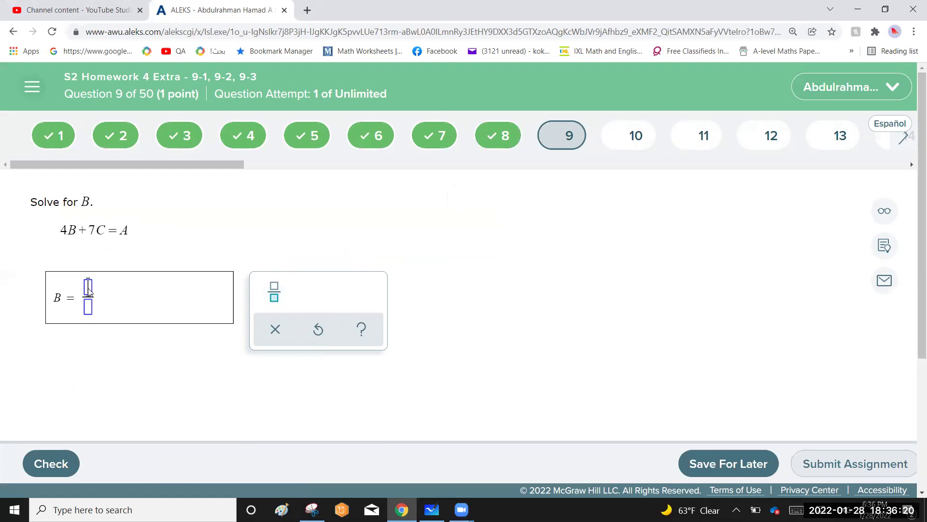
text(A-)
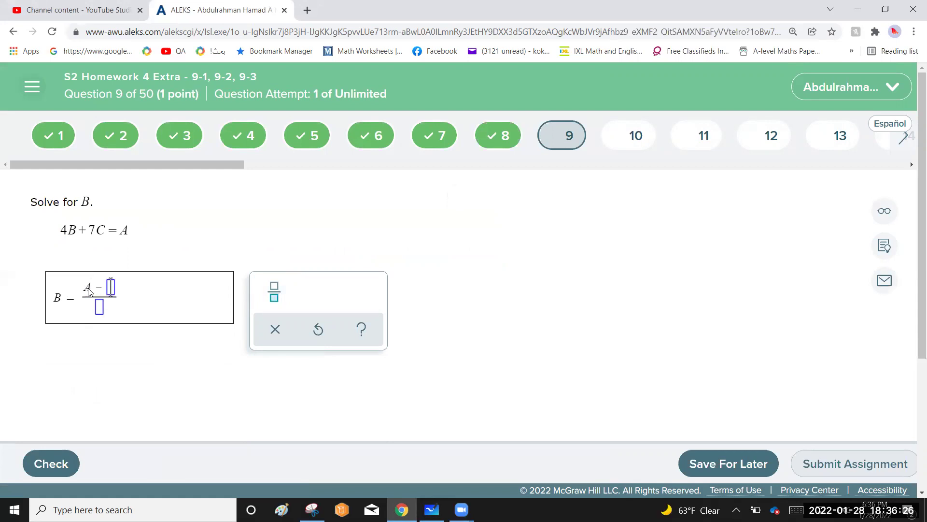
text(7C)
click(105, 309)
text(4)
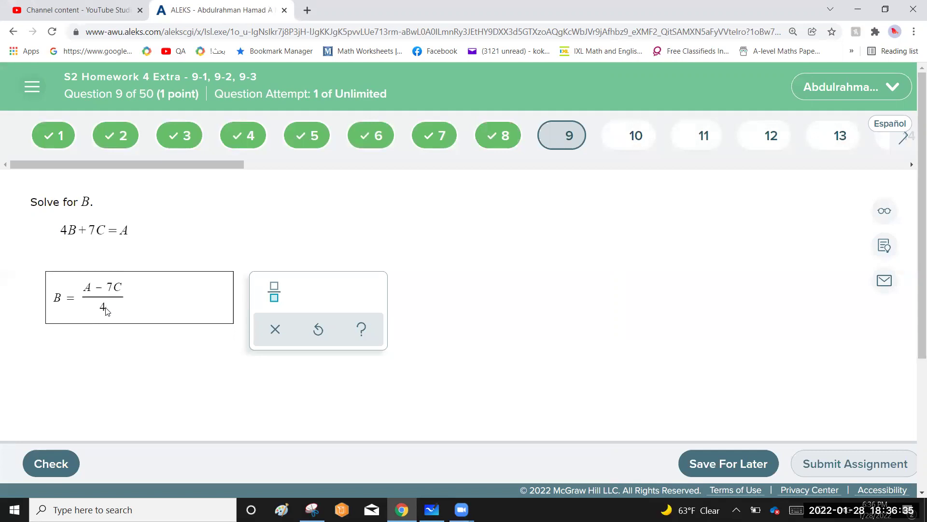
click(50, 466)
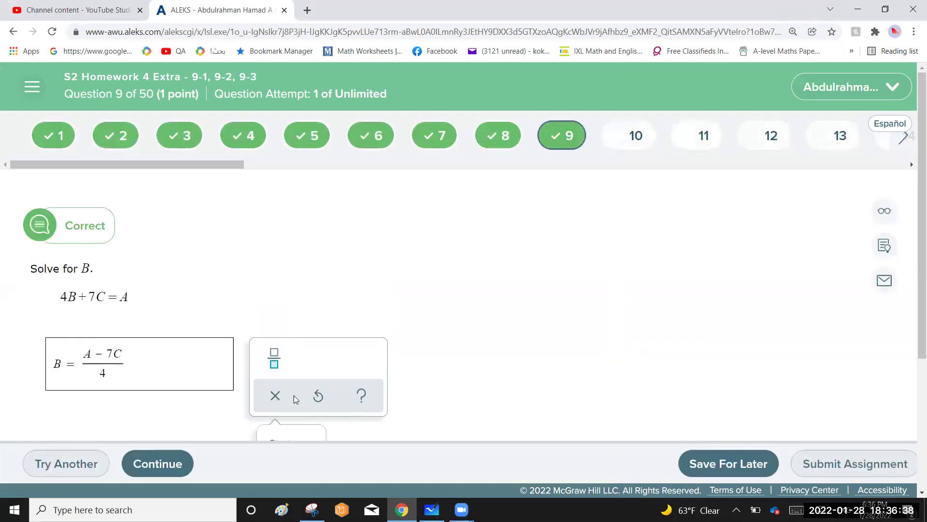
click(173, 460)
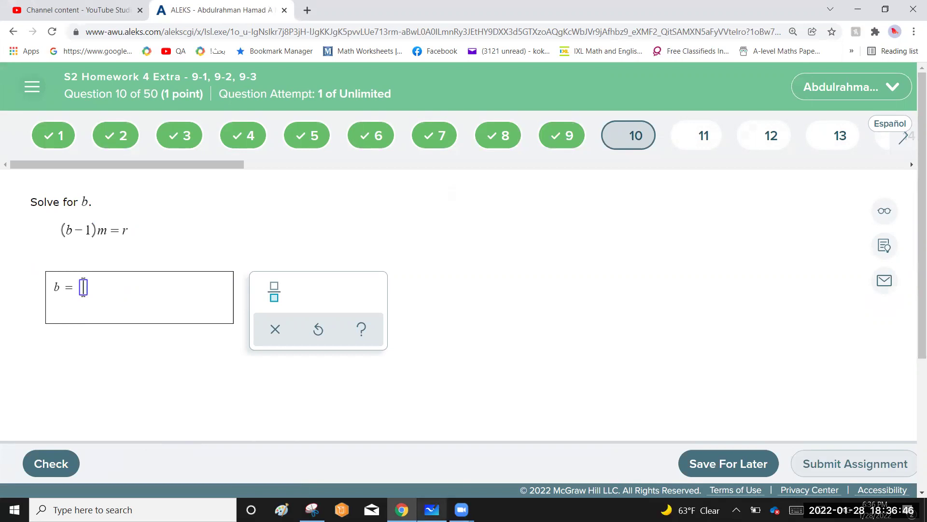
Switch to Microsoft Whiteboard and write m(b − 1) = r in the blank space below x = W/(3y).
click(432, 510)
scroll(773, 241, down, 4)
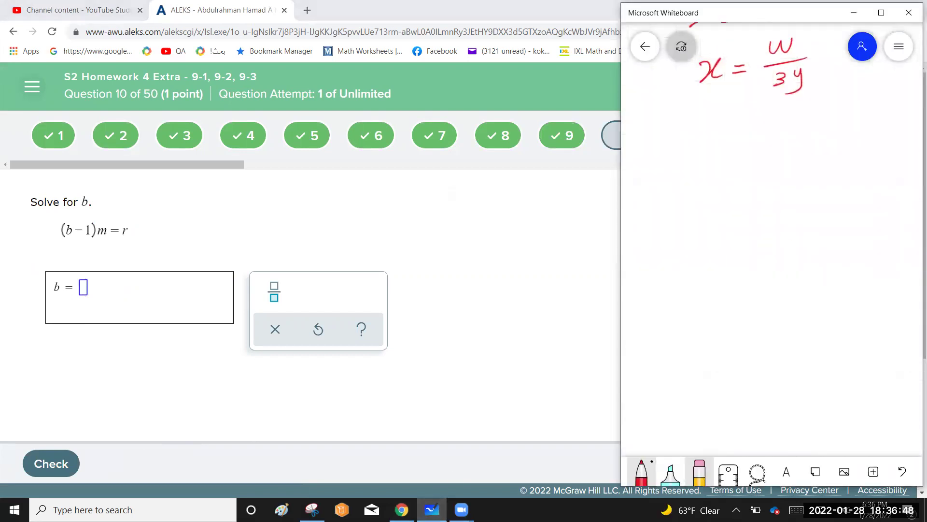
drag(667, 178, 726, 172)
mouse_move(772, 153)
mouse_down()
mouse_move(773, 179)
mouse_move(831, 158)
mouse_up()
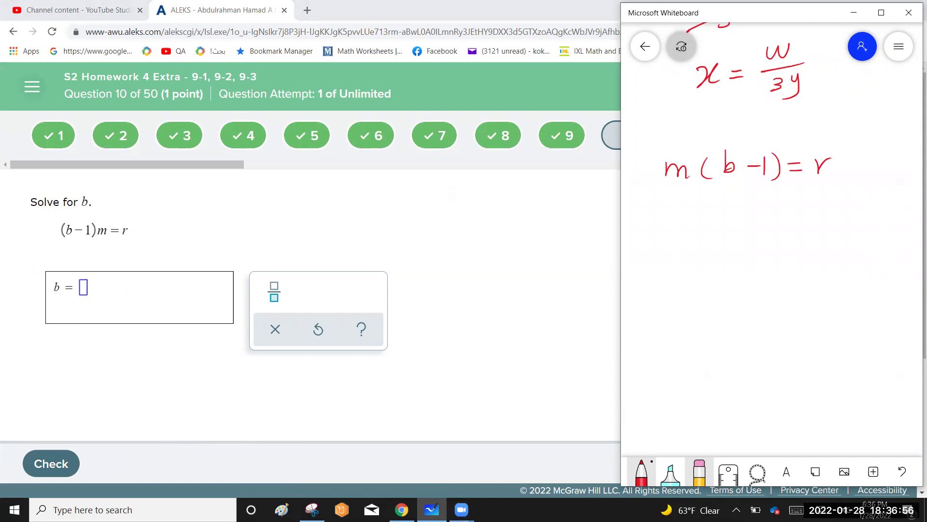
Write the expanded equation mb − m = r on the next line.
mouse_move(683, 213)
mouse_down()
mouse_move(700, 223)
mouse_move(741, 218)
mouse_up()
drag(744, 222, 785, 210)
drag(774, 216, 820, 205)
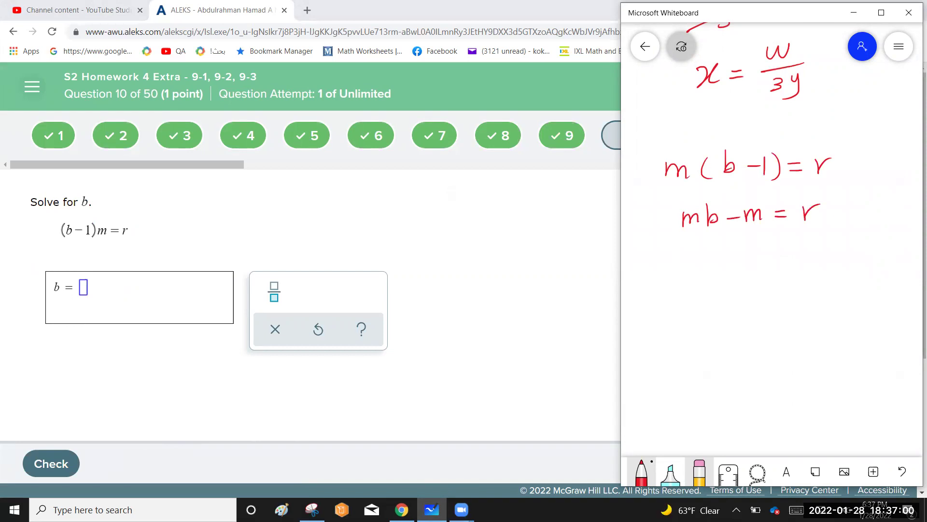
Mark the −m term moving across the equals sign, circle mb, write bm = r + m below, and divide both sides by m.
mouse_move(715, 229)
mouse_down()
mouse_move(710, 202)
mouse_move(799, 196)
mouse_up()
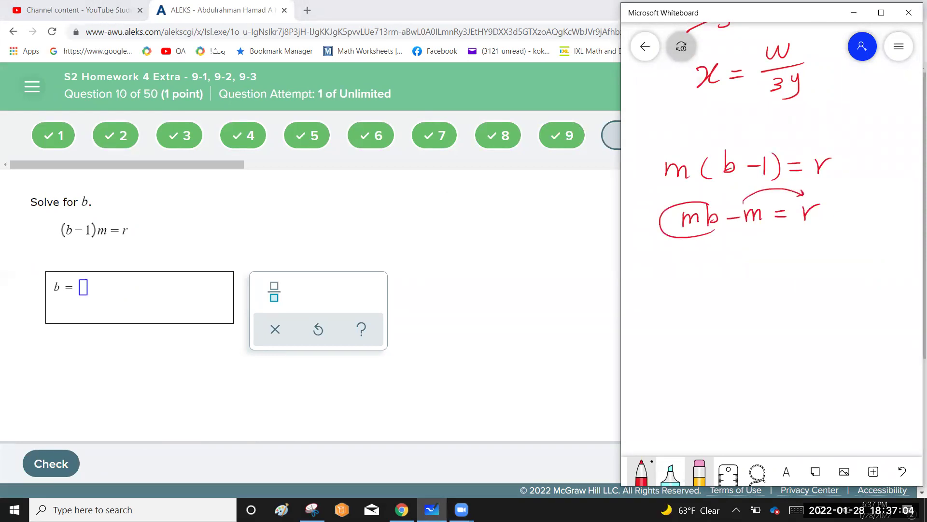
mouse_move(797, 271)
mouse_down()
mouse_move(809, 258)
mouse_move(827, 262)
mouse_up()
mouse_move(819, 256)
mouse_down()
mouse_move(819, 269)
mouse_move(851, 266)
mouse_up()
mouse_move(717, 255)
mouse_down()
mouse_move(724, 272)
mouse_move(744, 261)
mouse_move(762, 275)
mouse_move(861, 276)
mouse_up()
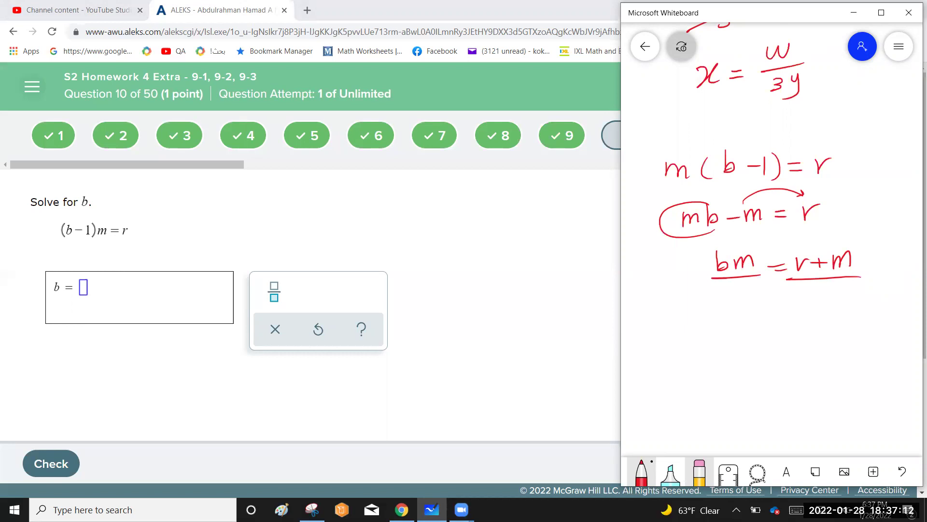
mouse_move(828, 298)
mouse_down()
mouse_move(833, 289)
mouse_move(843, 297)
mouse_up()
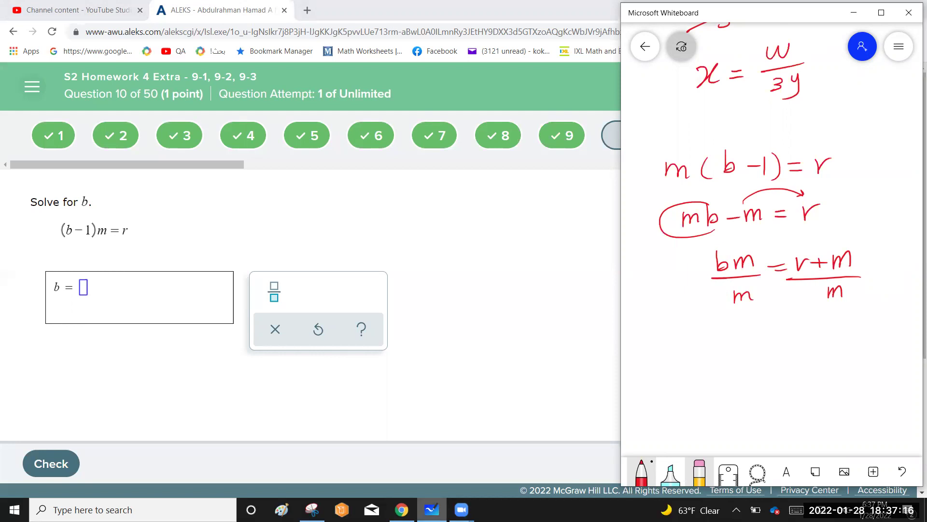
Return to the ALEKS homework, answer question 10 with the fraction r + m over m, check it and continue to question 11.
click(84, 288)
click(274, 291)
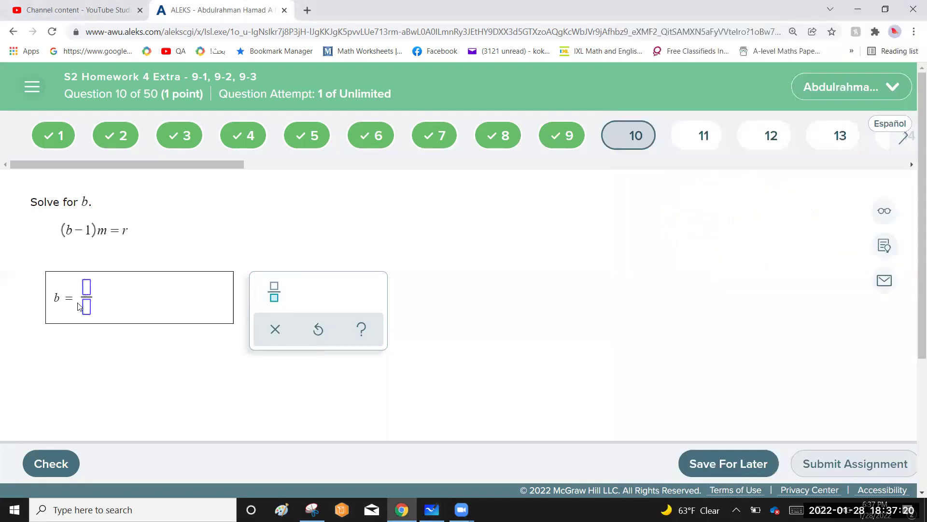
text(R)
key(BackSpace)
text(r + m)/)
key(Down)
text(m)
click(48, 464)
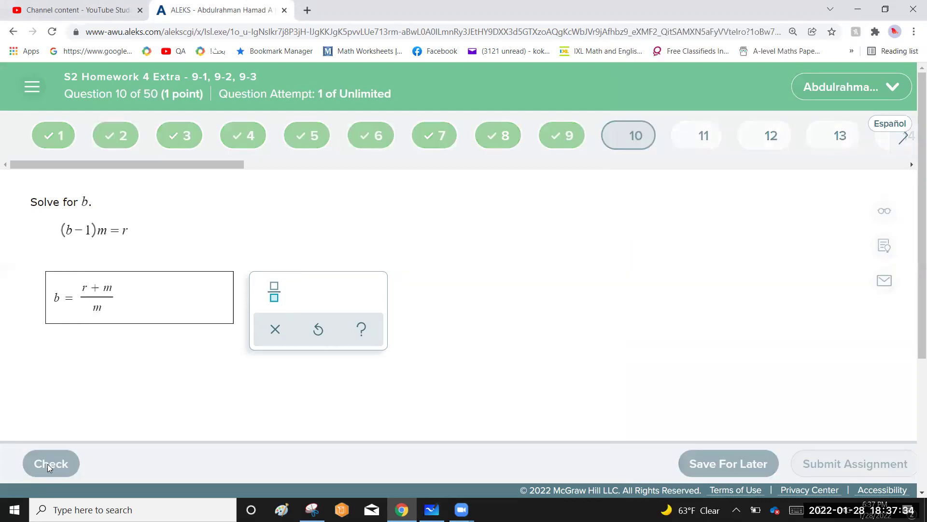
click(152, 460)
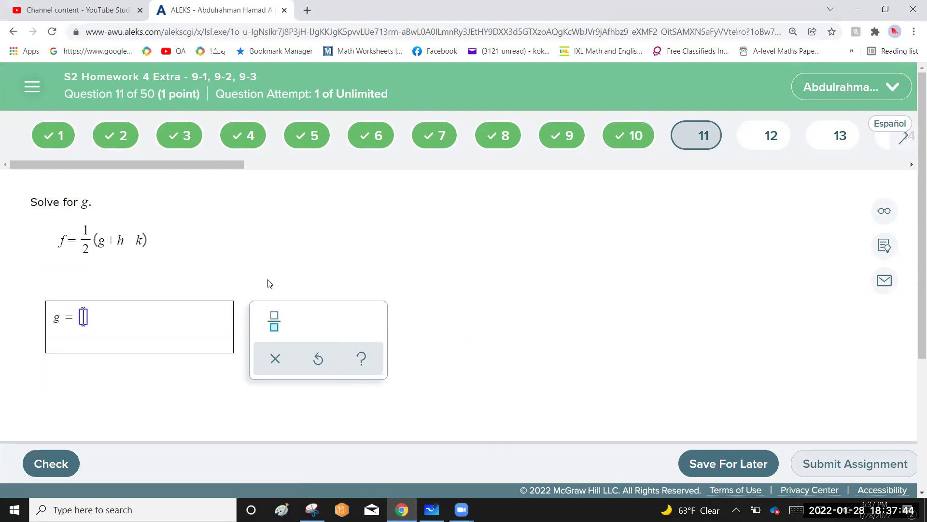
Switch to Microsoft Whiteboard and write 1/2 (g + h − k) = f in the blank space below the previous working.
click(431, 509)
scroll(772, 241, down, 5)
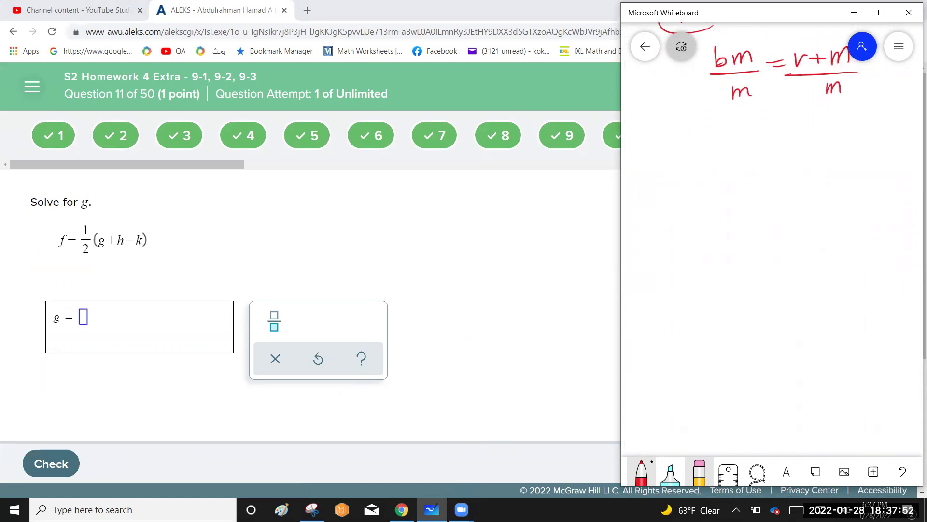
mouse_move(676, 164)
mouse_down()
mouse_move(677, 183)
mouse_move(690, 185)
mouse_up()
drag(674, 192, 689, 201)
drag(710, 166, 711, 195)
drag(727, 176, 723, 199)
mouse_move(744, 179)
mouse_down()
mouse_move(760, 177)
mouse_move(751, 189)
mouse_move(798, 175)
mouse_up()
mouse_move(807, 158)
mouse_down()
mouse_move(806, 180)
mouse_move(825, 181)
mouse_up()
drag(844, 165, 862, 168)
drag(881, 149, 863, 180)
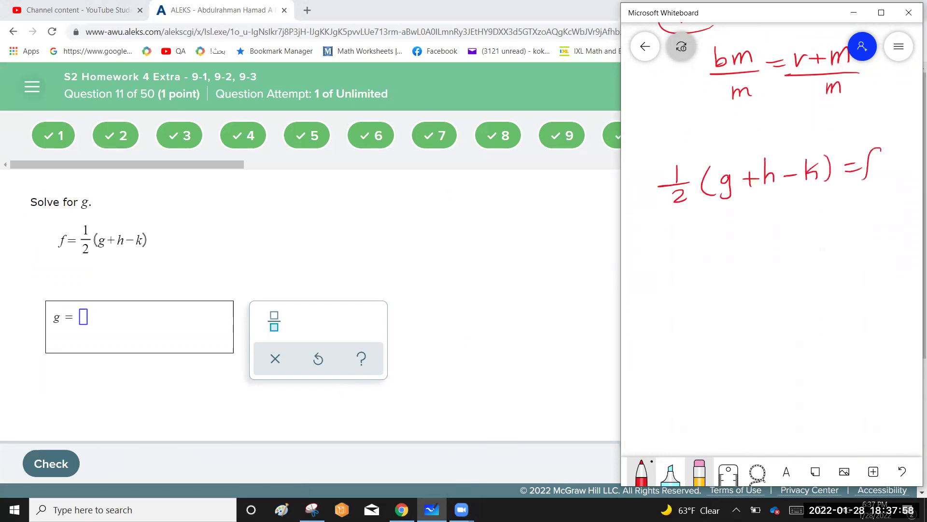
Multiply both sides of the handwritten equation by 2 and cross out the cancelling 2s beside the bracket.
mouse_move(641, 182)
mouse_down()
mouse_move(650, 192)
mouse_move(637, 193)
mouse_up()
drag(885, 165, 892, 177)
mouse_move(892, 164)
mouse_down()
mouse_move(884, 177)
mouse_move(907, 178)
mouse_up()
drag(688, 184, 651, 203)
drag(657, 175, 622, 200)
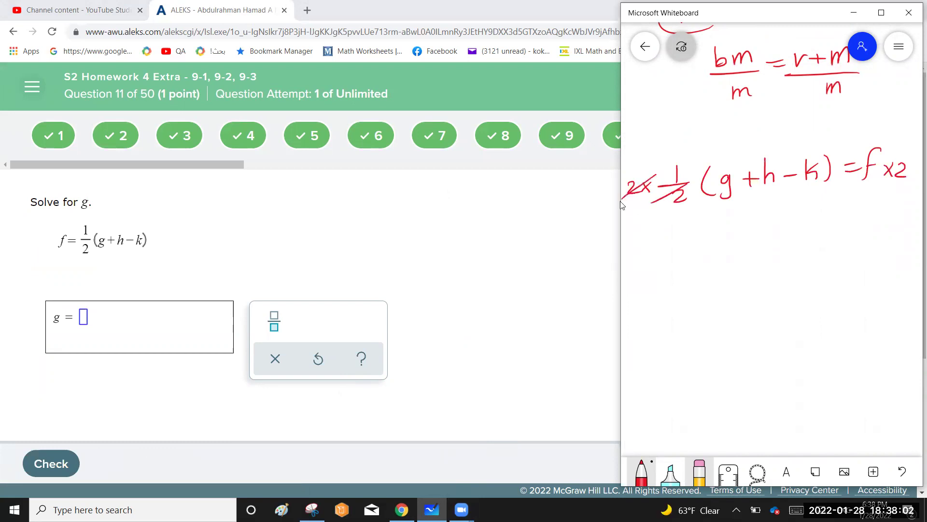
Write the simplified equation g + h − k = 2f on the next line.
mouse_move(678, 242)
mouse_down()
mouse_move(663, 271)
mouse_move(712, 251)
mouse_up()
mouse_move(705, 244)
mouse_down()
mouse_move(704, 258)
mouse_move(736, 257)
mouse_up()
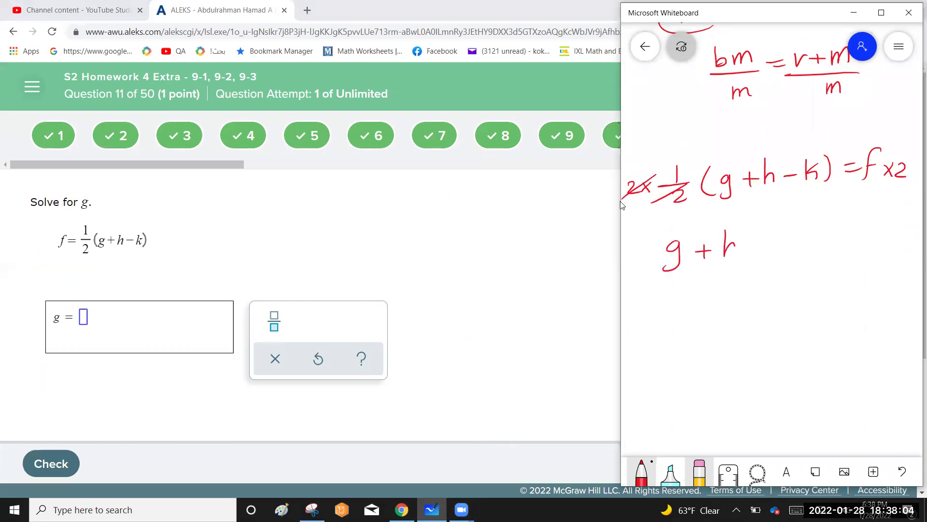
drag(767, 231, 766, 253)
mouse_move(767, 244)
mouse_down()
mouse_move(784, 233)
mouse_move(806, 243)
mouse_up()
drag(818, 232, 834, 241)
mouse_move(856, 218)
mouse_down()
mouse_move(846, 246)
mouse_move(854, 233)
mouse_up()
Write −h and +k on both sides of the equation and cross out the cancelling h and k terms beside g.
drag(710, 277, 723, 276)
mouse_move(729, 265)
mouse_down()
mouse_move(737, 278)
mouse_move(787, 274)
mouse_up()
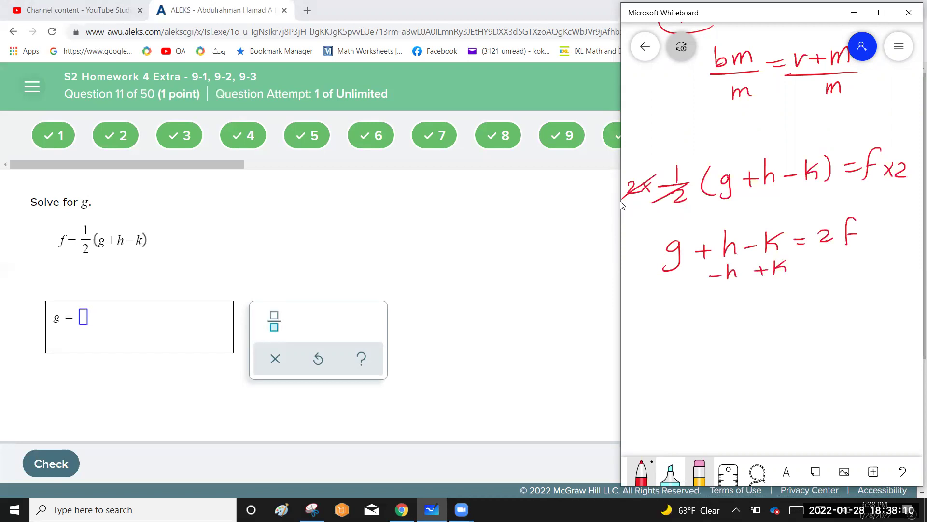
mouse_move(883, 218)
mouse_down()
mouse_move(893, 239)
mouse_move(885, 266)
mouse_up()
mouse_move(877, 261)
mouse_down()
mouse_move(876, 271)
mouse_move(890, 274)
mouse_up()
drag(904, 257, 891, 277)
drag(783, 218, 758, 280)
drag(741, 231, 711, 287)
Write the solution g = 2f − h + k below and circle it.
mouse_move(670, 330)
mouse_down()
mouse_move(654, 356)
mouse_move(703, 332)
mouse_up()
drag(691, 340, 737, 343)
mouse_move(735, 333)
mouse_down()
mouse_move(782, 340)
mouse_move(804, 329)
mouse_up()
mouse_move(798, 323)
mouse_down()
mouse_move(798, 337)
mouse_move(826, 331)
mouse_up()
drag(840, 363, 781, 374)
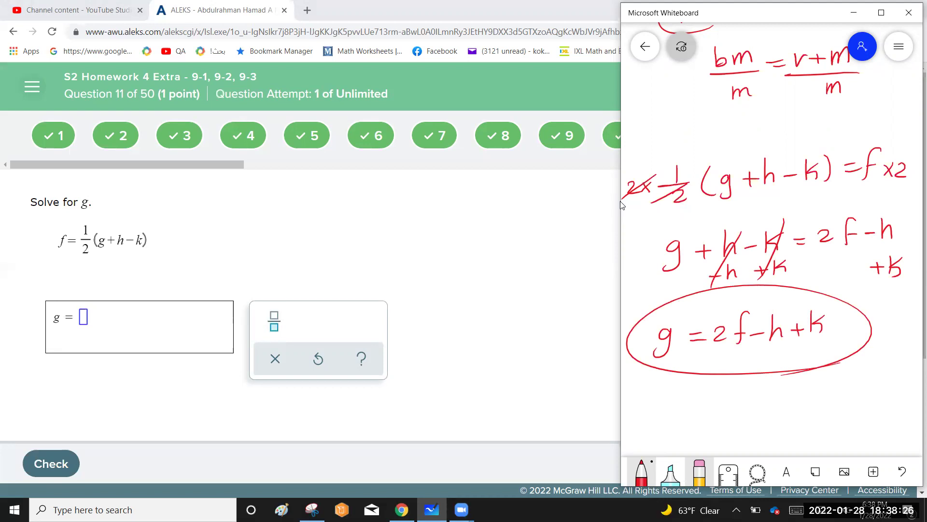
Return to the ALEKS homework, answer question 11 with 2f − h + k, check it and continue to question 12.
click(82, 321)
text(2)
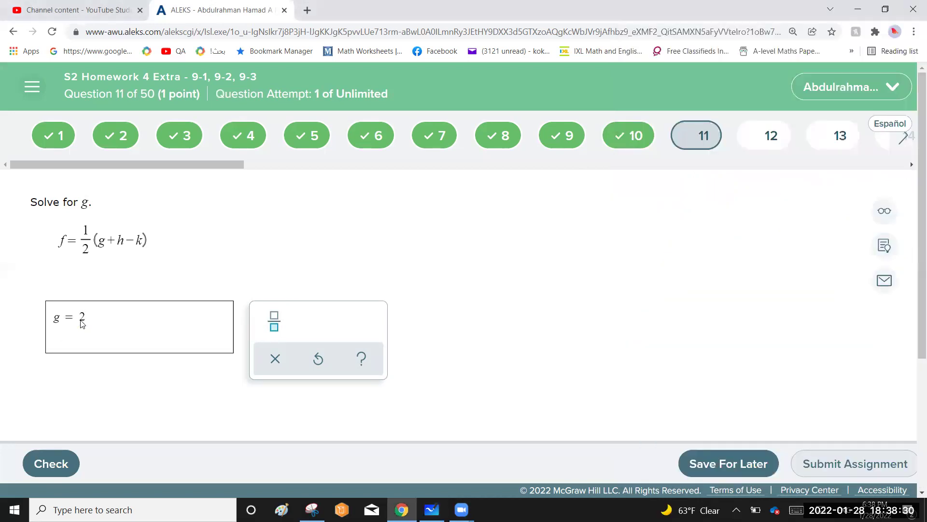
key(BackSpace)
text(f)
text(-h)
text(+)
text(k)
click(47, 465)
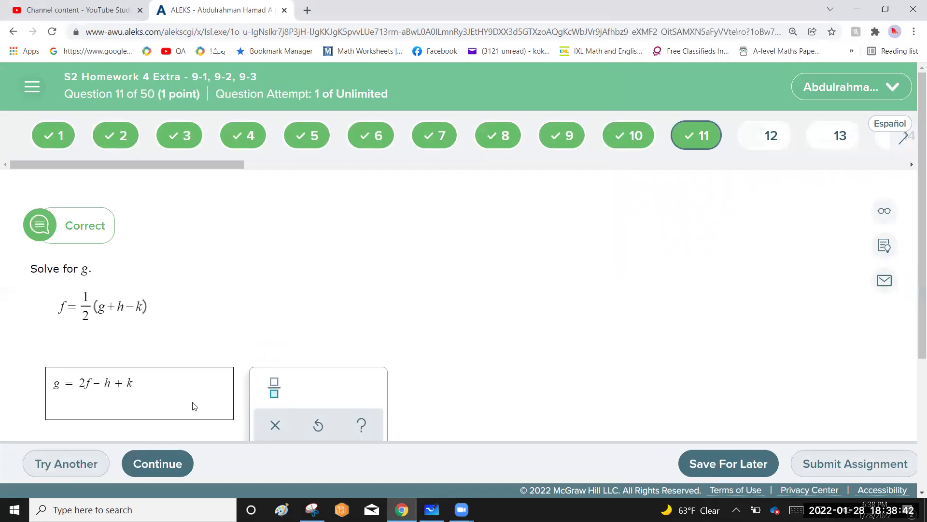
click(162, 462)
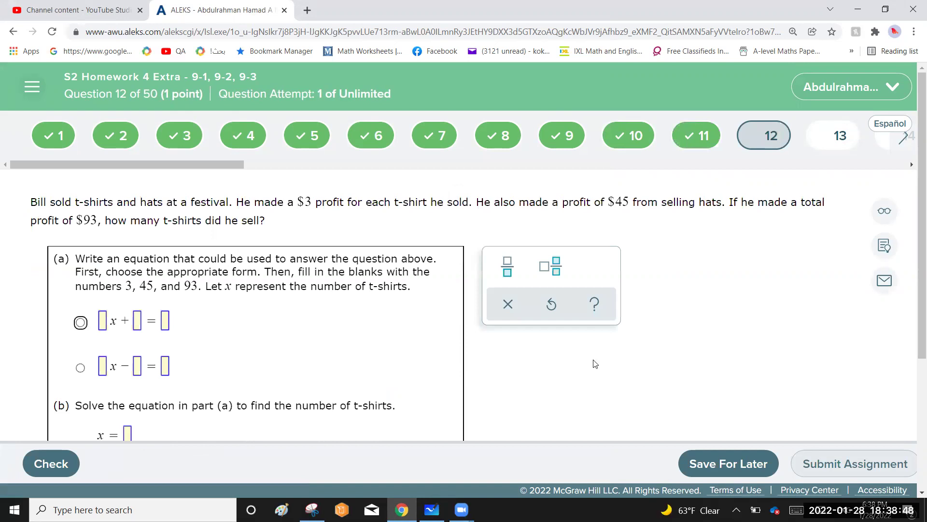
Fill in the addition form of the equation in question 12 part (a) as 3x + 45 = 93.
scroll(595, 364, down, 5)
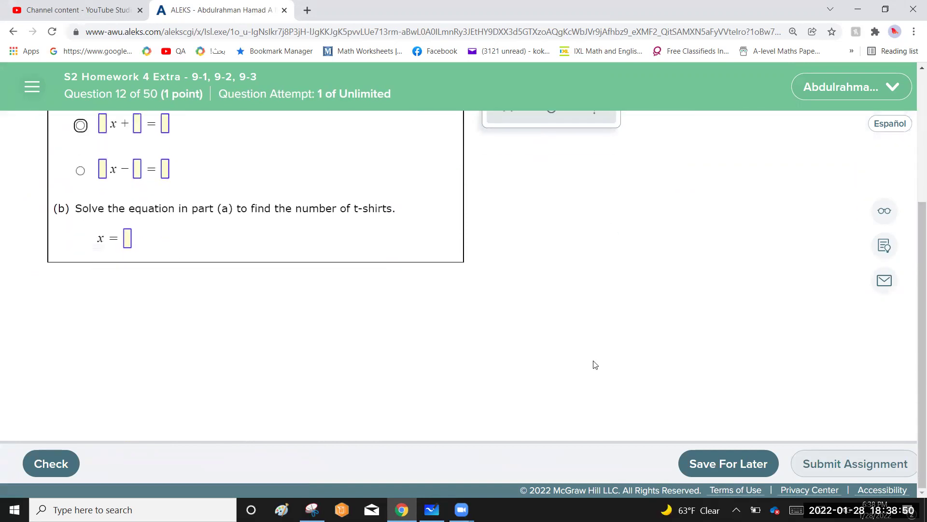
scroll(595, 364, up, 4)
scroll(596, 364, up, 1)
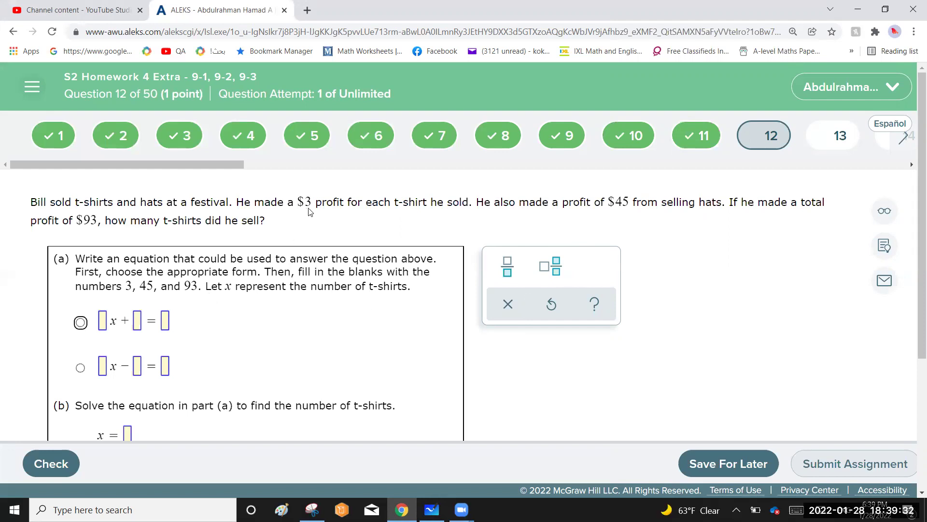
click(103, 325)
text(3)
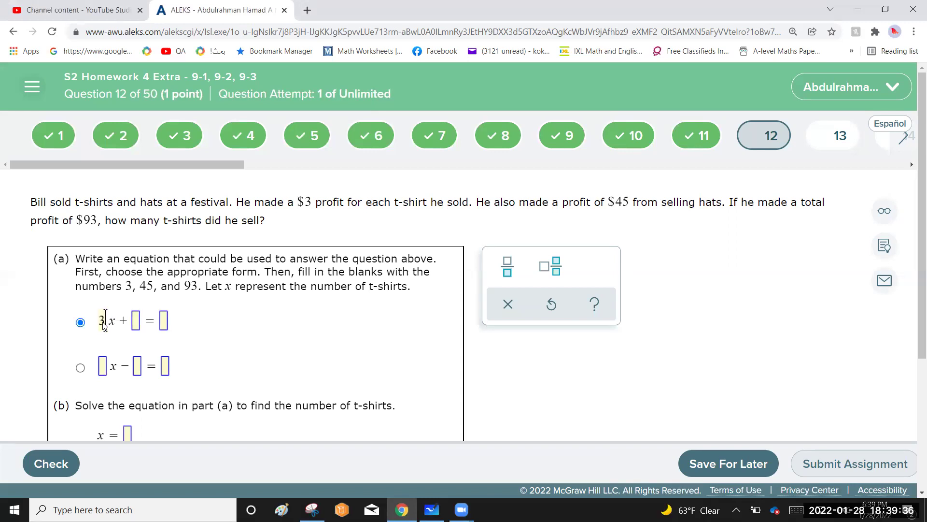
click(136, 325)
text(45)
click(168, 322)
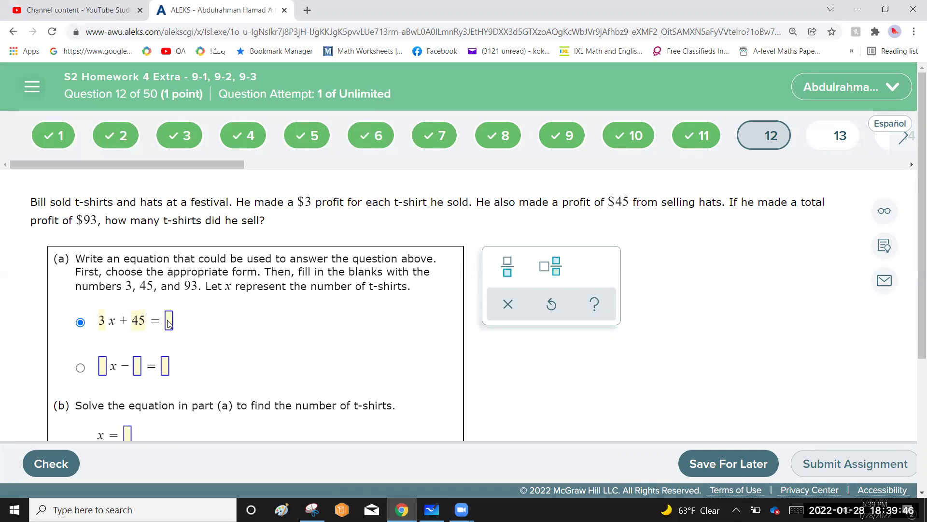
text(93)
Switch to Microsoft Whiteboard and write 3x + 45 = 93 in the blank space below the circled solution.
scroll(239, 371, down, 2)
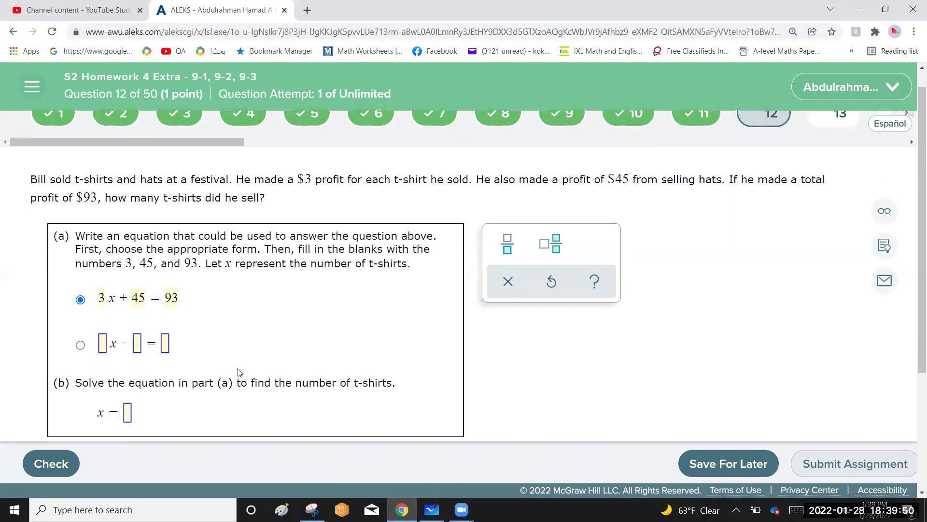
scroll(239, 372, down, 1)
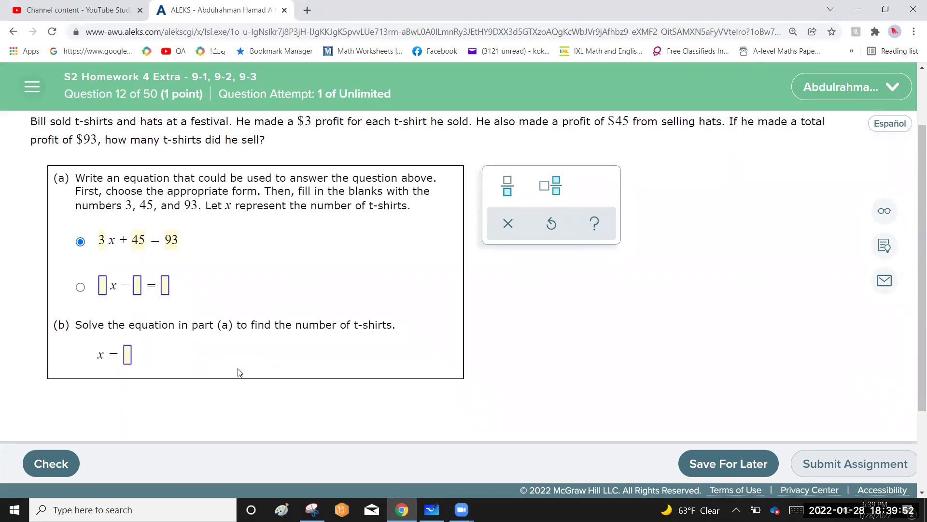
scroll(239, 372, down, 1)
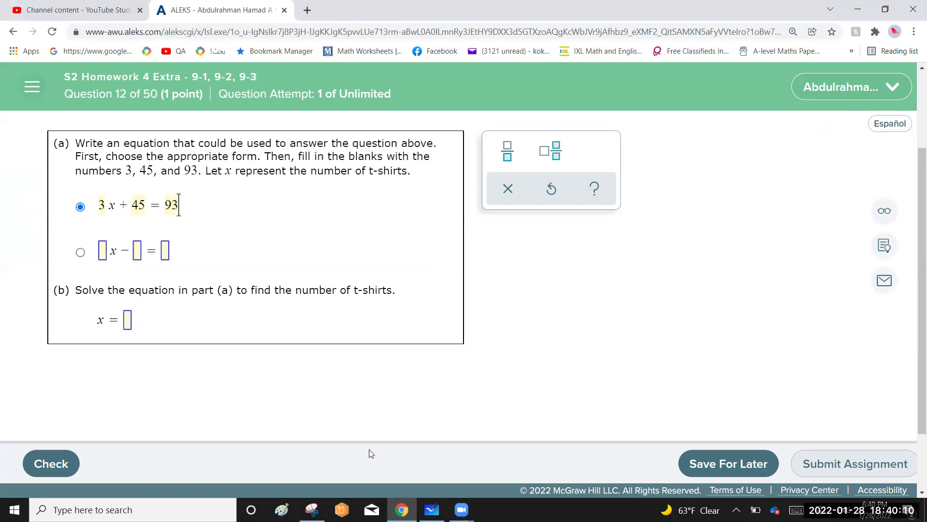
click(431, 510)
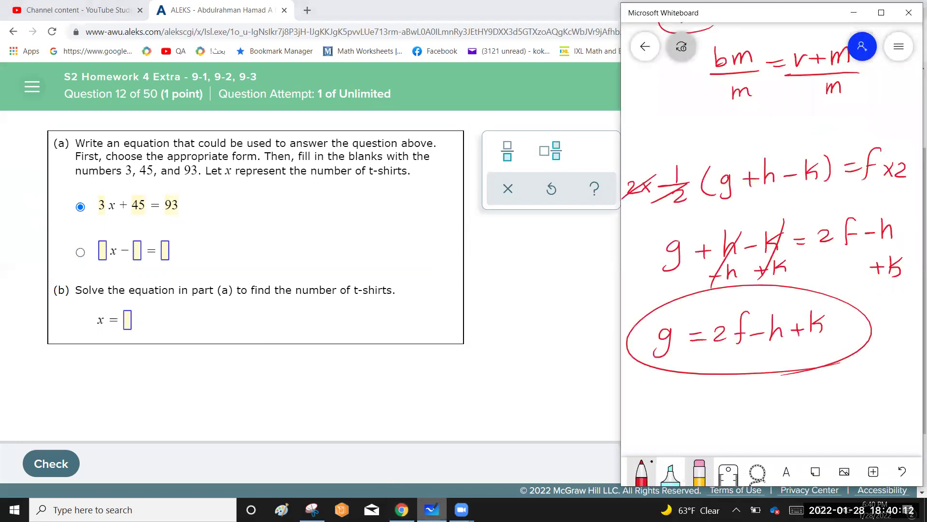
scroll(623, 270, down, 5)
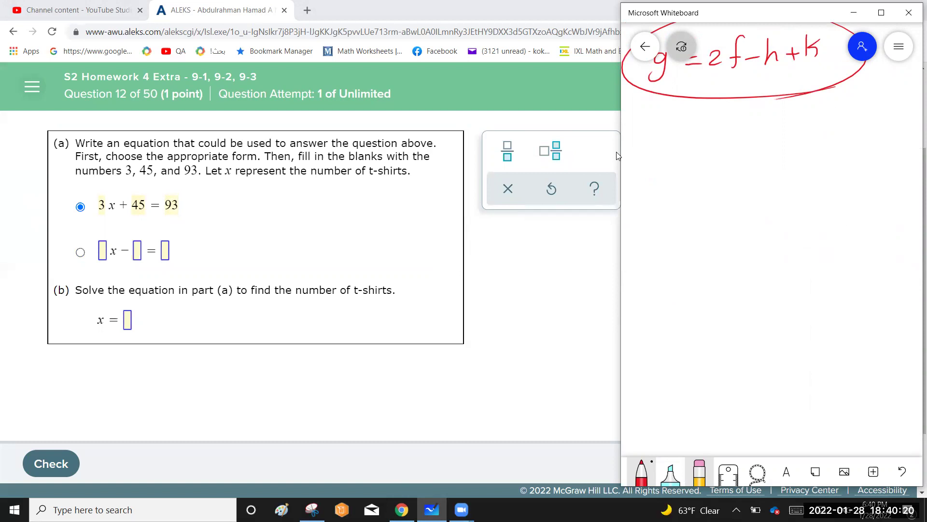
mouse_move(643, 145)
mouse_down()
mouse_move(645, 159)
mouse_move(723, 152)
mouse_move(713, 159)
mouse_up()
drag(734, 143, 744, 157)
mouse_move(768, 140)
mouse_down()
mouse_move(761, 157)
mouse_move(797, 146)
mouse_up()
drag(785, 151, 831, 159)
mouse_move(846, 137)
mouse_down()
mouse_move(855, 145)
mouse_move(840, 155)
mouse_up()
Write −45 under both sides of the equation and cross out the cancelling 45s beside 3x.
drag(723, 182, 749, 189)
drag(773, 177, 764, 188)
drag(822, 180, 833, 181)
drag(839, 173, 846, 184)
drag(865, 173, 858, 187)
mouse_move(777, 131)
mouse_down()
mouse_move(755, 157)
mouse_move(746, 188)
mouse_up()
Write 3x = 48 on the next line, noting the borrowed digits 8 and 13 above the 93.
mouse_move(672, 240)
mouse_down()
mouse_move(679, 247)
mouse_move(669, 254)
mouse_up()
mouse_move(686, 241)
mouse_down()
mouse_move(699, 254)
mouse_move(690, 254)
mouse_up()
drag(718, 242, 730, 248)
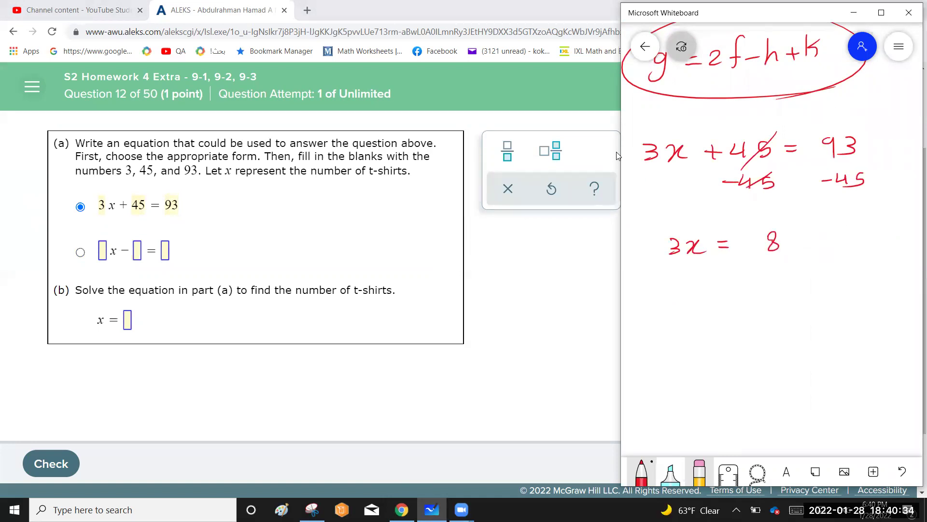
drag(853, 115, 852, 128)
mouse_move(860, 116)
mouse_down()
mouse_move(860, 131)
mouse_move(829, 117)
mouse_up()
drag(742, 235, 752, 242)
Divide both sides of 3x = 48 by 3 and write the result x = 16 below.
mouse_move(658, 267)
mouse_down()
mouse_move(709, 260)
mouse_move(692, 282)
mouse_move(792, 258)
mouse_up()
mouse_move(759, 272)
mouse_down()
mouse_move(769, 277)
mouse_move(756, 288)
mouse_up()
drag(686, 326, 694, 337)
drag(703, 320, 689, 337)
drag(730, 313, 729, 329)
drag(752, 308, 734, 326)
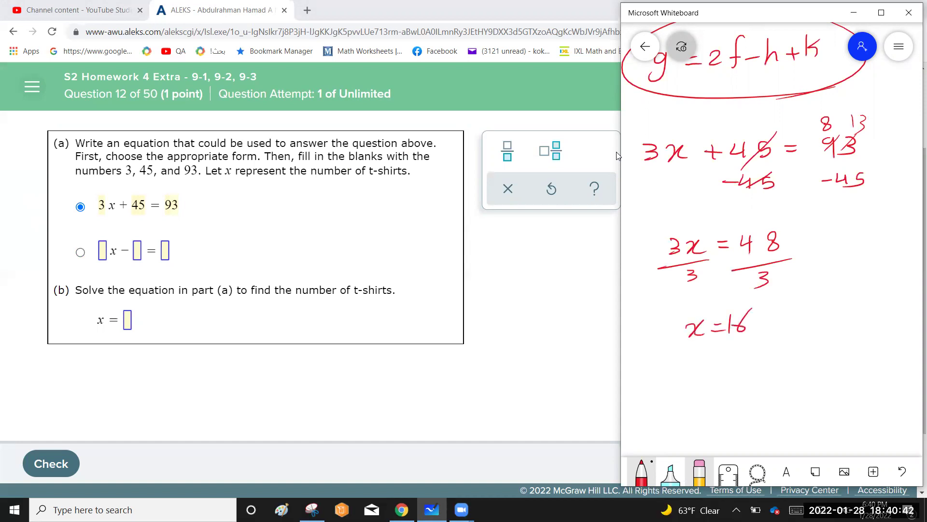
Return to the ALEKS homework, answer question 12 part (b) with 16, check it and continue to question 13.
click(127, 324)
text(16)
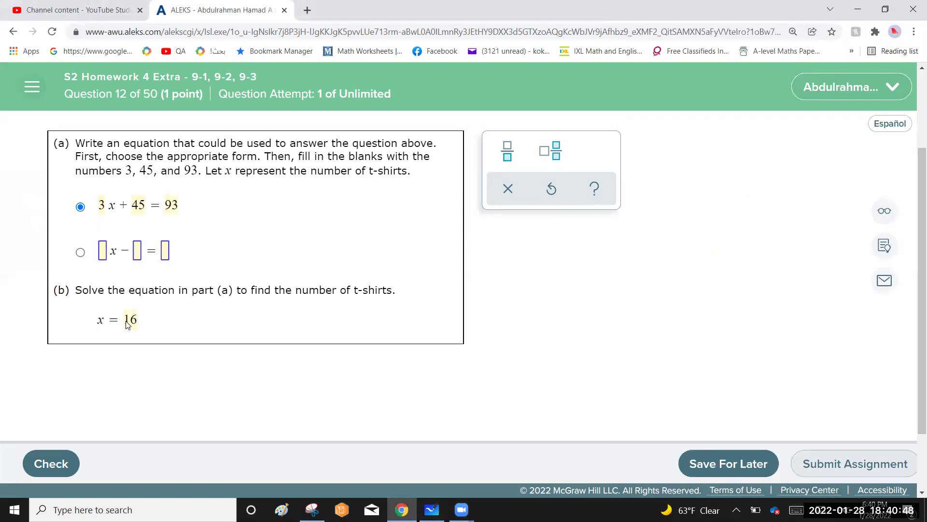
click(52, 473)
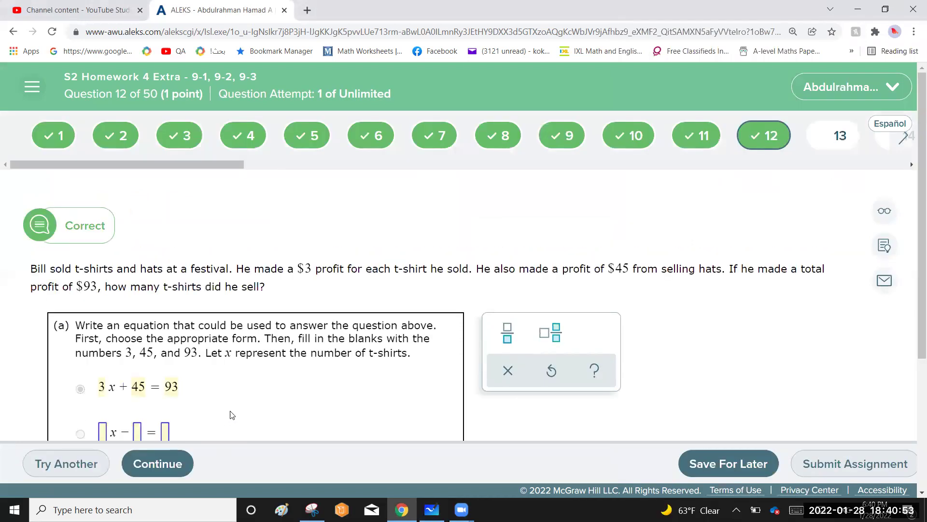
click(165, 460)
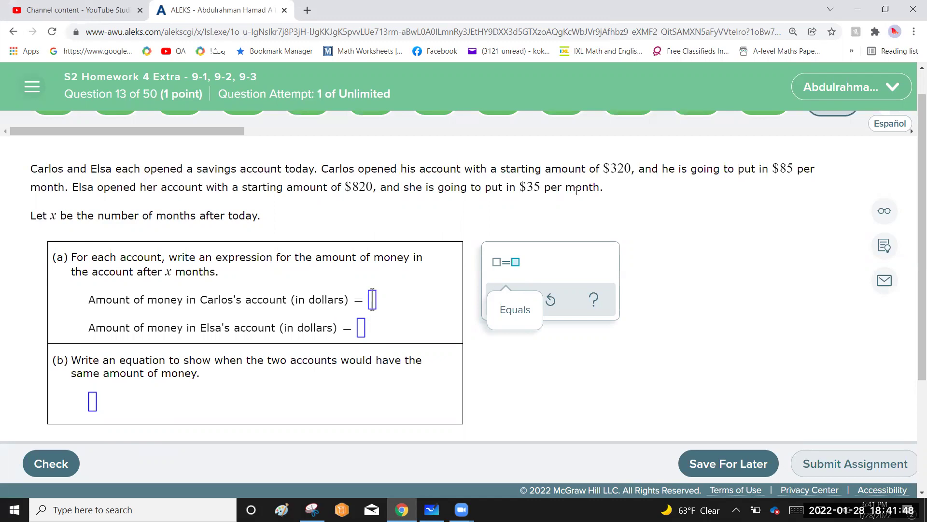
Fill in question 13 part (a) with 320 + 85x for the first account and 820 + 35x for the second.
text(320 +)
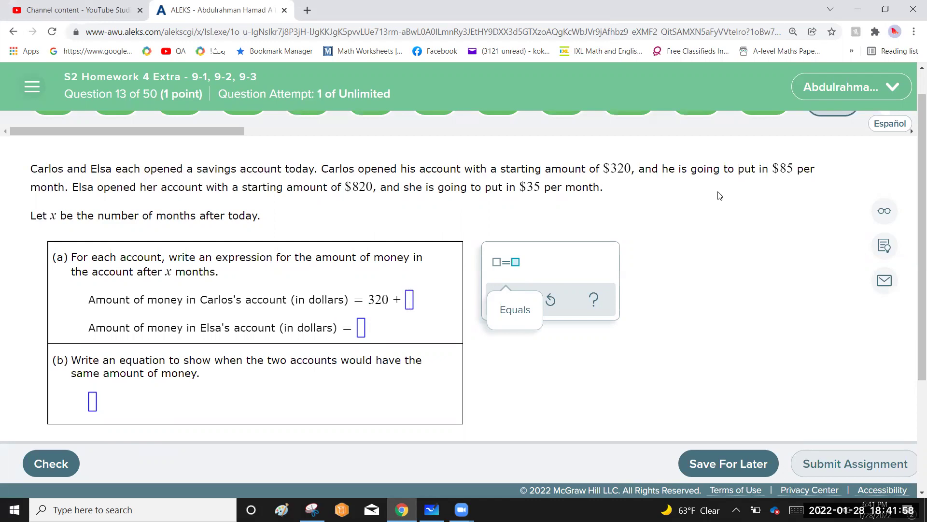
text(85)
text(x)
key(Tab)
text(820 )
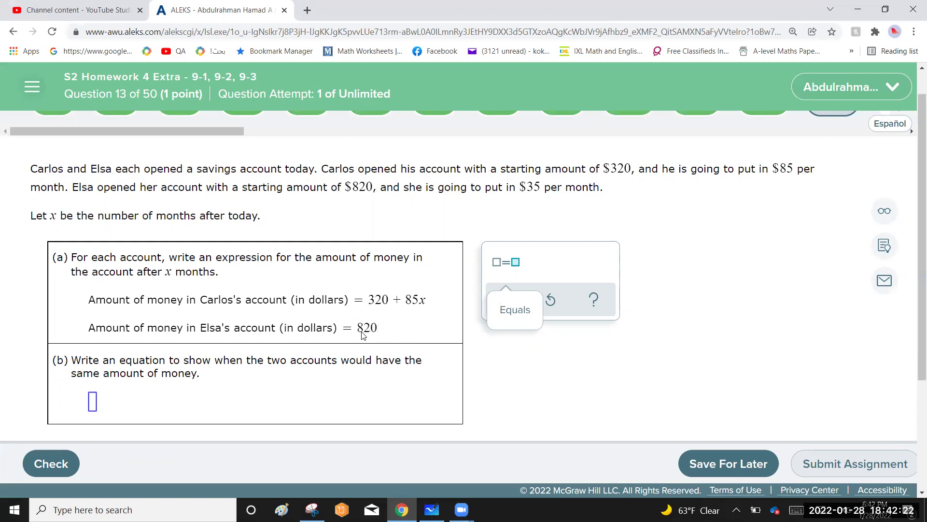
text(+ 35x)
Set up an equals template for question 13 part (b) and enter 320 + 85x on its left side.
scroll(307, 418, down, 2)
scroll(309, 417, down, 2)
scroll(311, 413, up, 3)
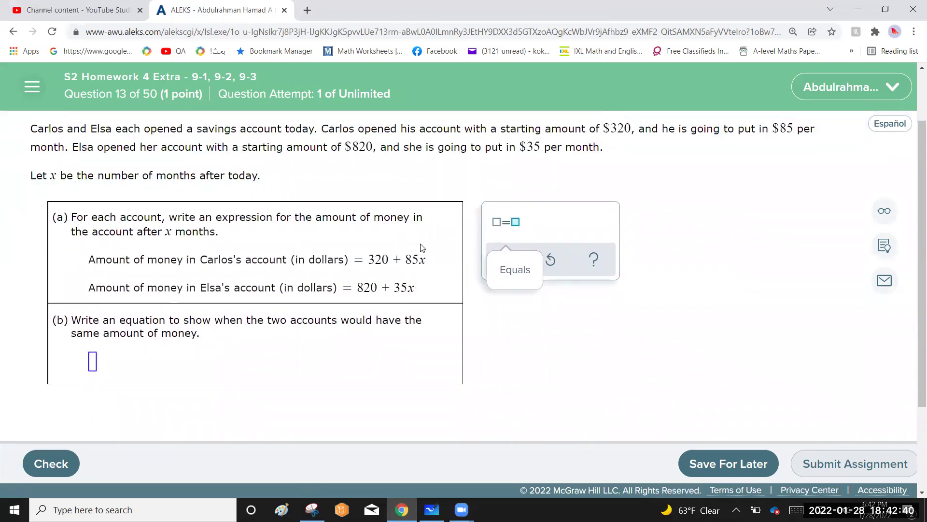
click(506, 227)
key(BackSpace)
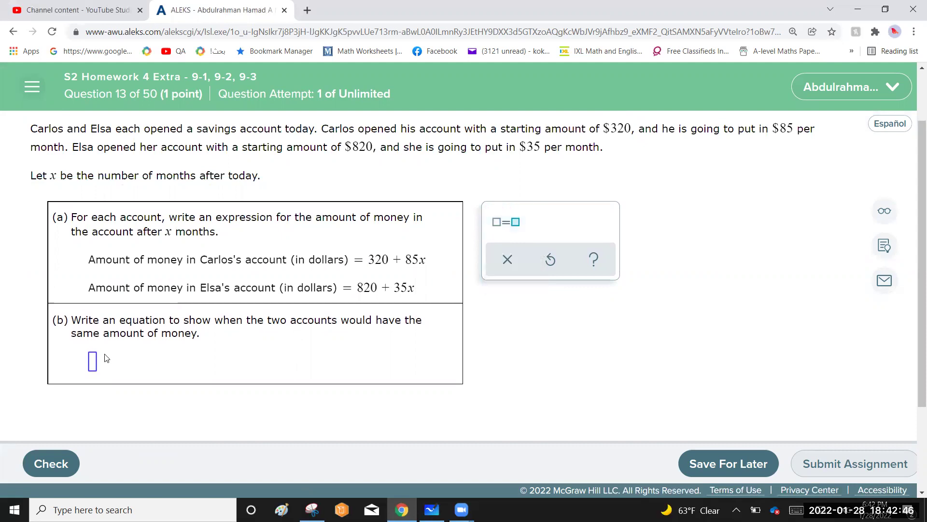
click(93, 361)
click(495, 223)
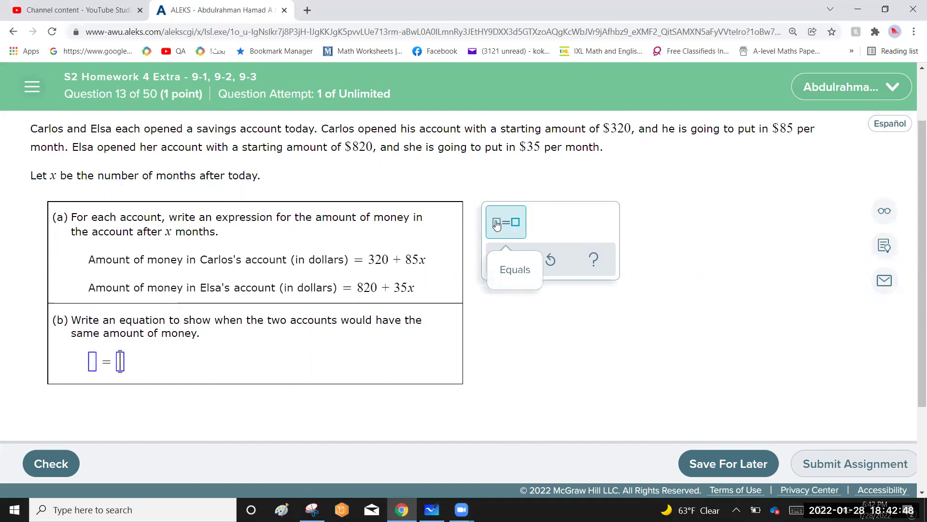
click(93, 368)
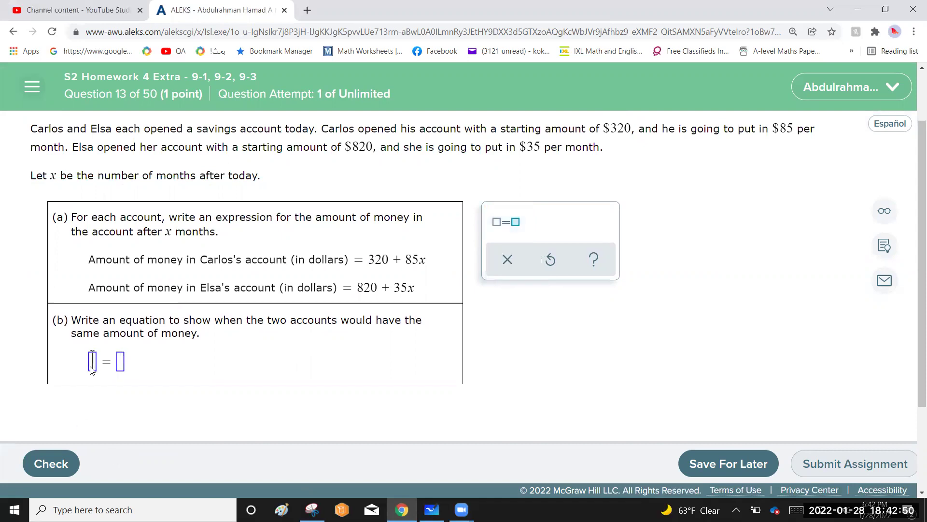
text(320 + )
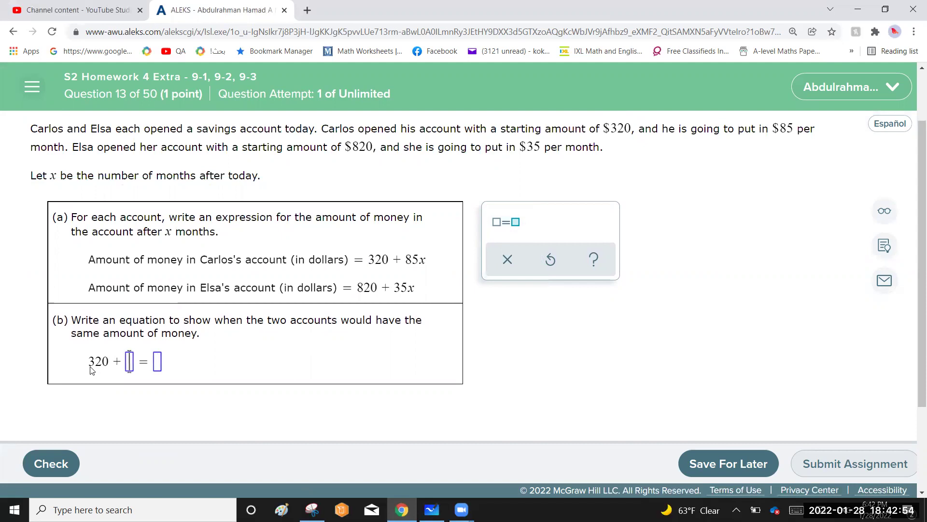
text(85x)
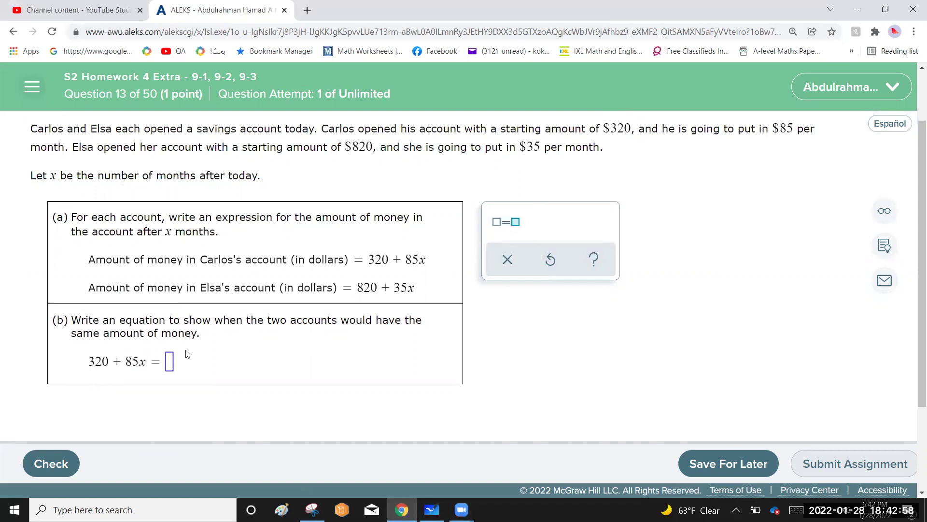
Enter 820 + 35x on the equation's right side, check the answer and continue to question 14.
click(171, 363)
text(820 + )
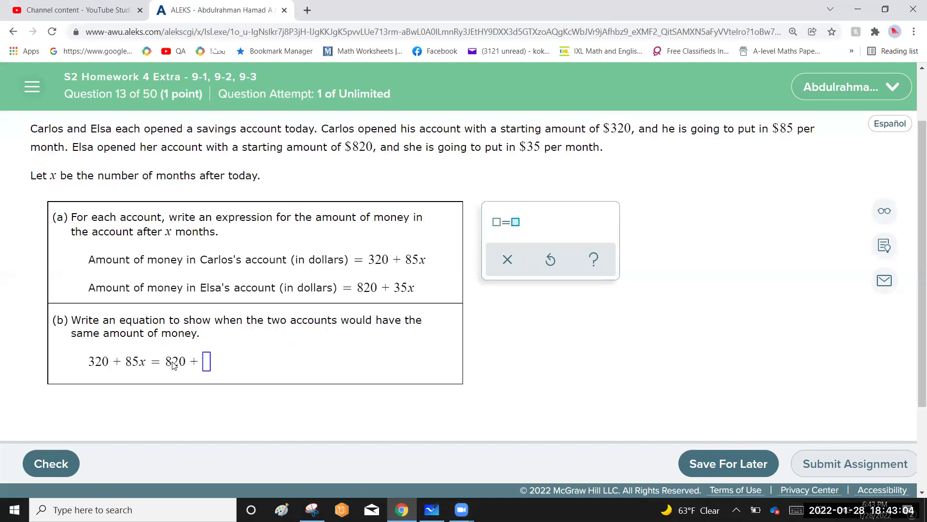
text(35x)
click(51, 463)
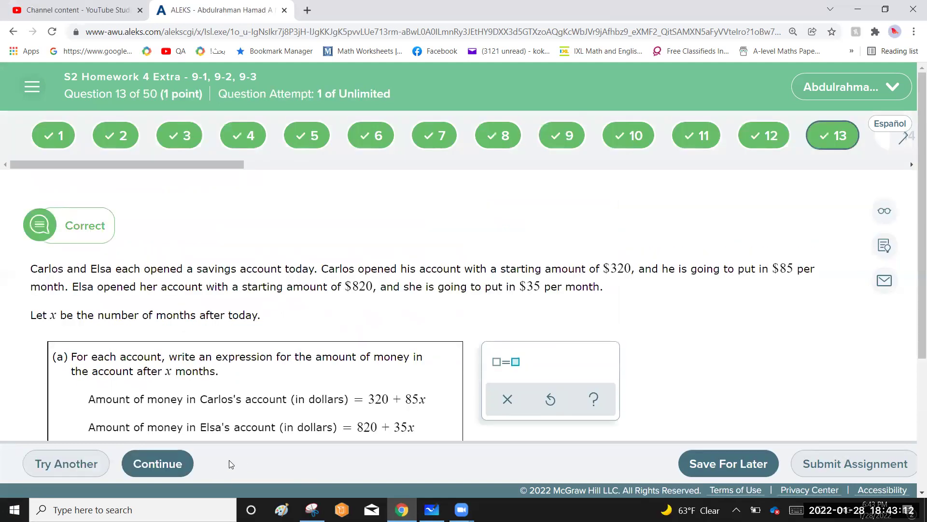
click(180, 462)
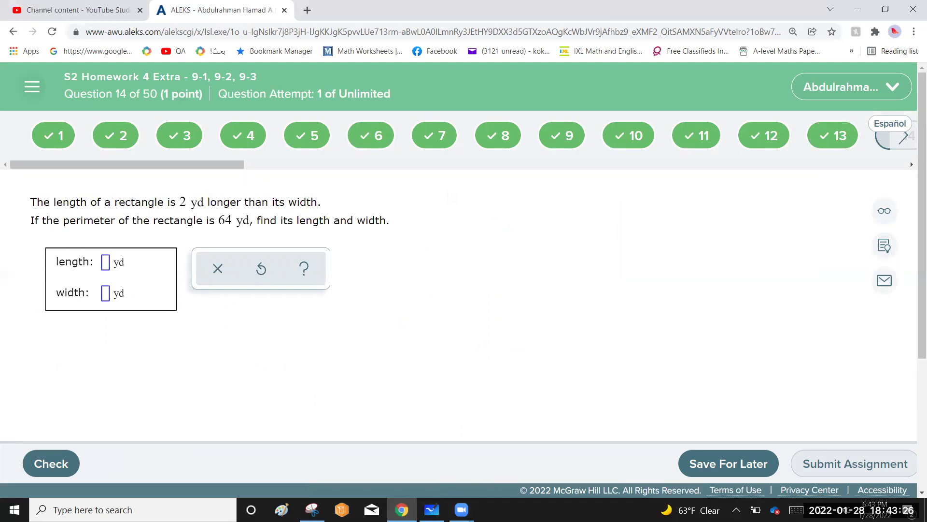
Switch to Microsoft Whiteboard, sketch a rectangle labelled w and w + 2, loop around it and write P = 64 below.
click(432, 509)
scroll(773, 242, down, 5)
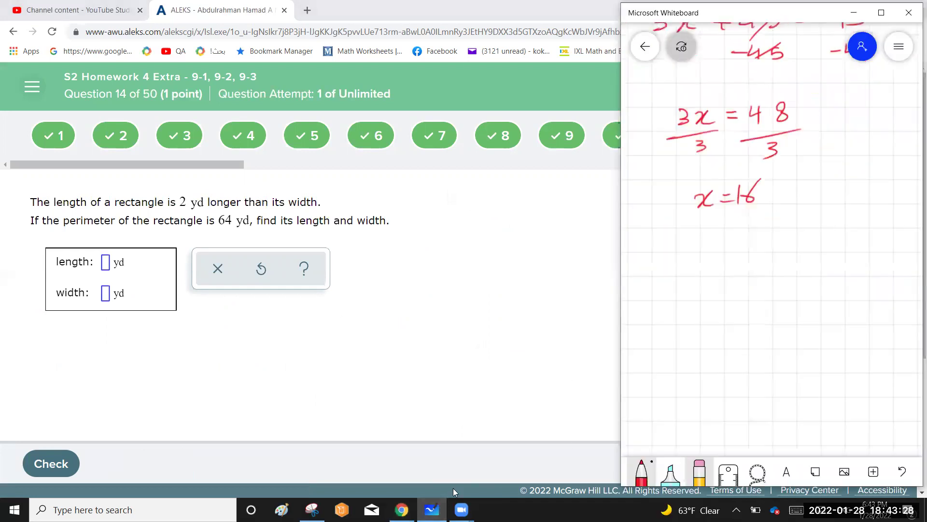
scroll(773, 242, up, 2)
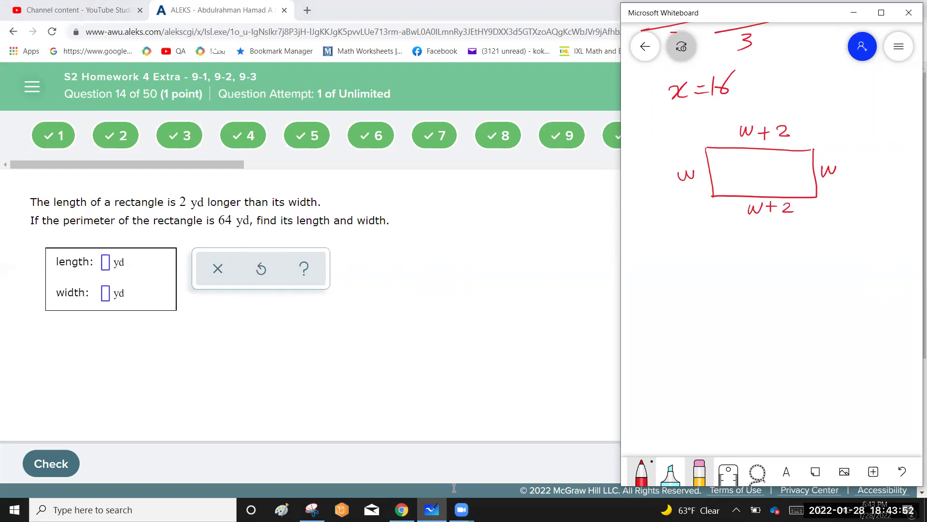
drag(702, 263, 713, 262)
mouse_move(755, 240)
mouse_down()
mouse_move(747, 252)
mouse_move(779, 251)
mouse_up()
drag(776, 238, 777, 261)
mouse_move(699, 107)
mouse_down()
mouse_move(823, 100)
mouse_move(817, 211)
mouse_move(697, 222)
mouse_move(718, 110)
mouse_up()
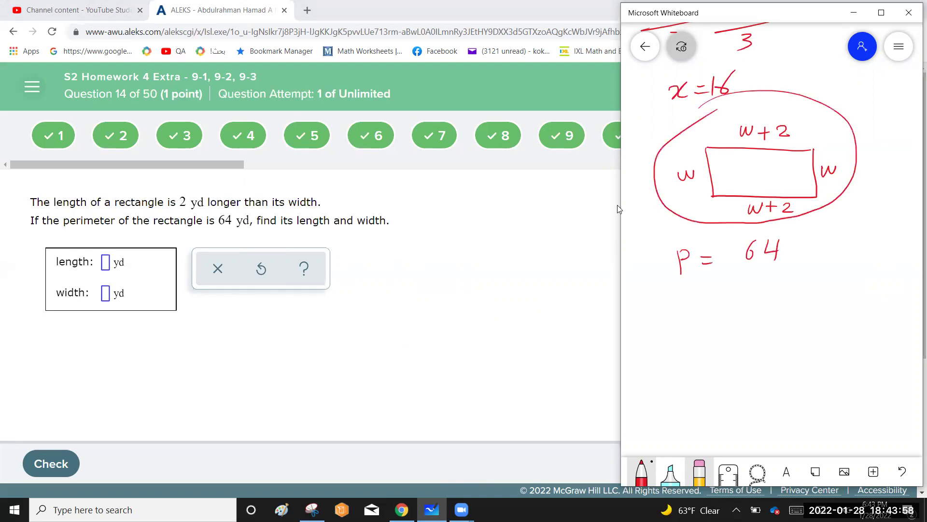
Circle the four w terms around the rectangle and write the perimeter equation 4w + 4 = 64.
drag(667, 300, 675, 310)
mouse_move(672, 303)
mouse_down()
mouse_move(671, 318)
mouse_move(698, 300)
mouse_up()
drag(701, 168, 696, 165)
drag(746, 107, 733, 137)
drag(822, 156, 817, 178)
mouse_move(768, 199)
mouse_down()
mouse_move(740, 208)
mouse_move(767, 202)
mouse_up()
drag(717, 298, 717, 305)
mouse_move(709, 304)
mouse_down()
mouse_move(745, 306)
mouse_move(743, 314)
mouse_move(775, 304)
mouse_up()
drag(763, 312, 779, 310)
mouse_move(798, 290)
mouse_down()
mouse_move(788, 310)
mouse_move(792, 301)
mouse_up()
Write −4 under both sides of 4w + 4 = 64 and strike out the cancelling 4s.
drag(812, 292, 815, 316)
drag(721, 340, 734, 339)
mouse_move(740, 330)
mouse_down()
mouse_move(750, 341)
mouse_move(798, 333)
mouse_up()
drag(808, 322, 820, 338)
drag(758, 328, 729, 345)
drag(752, 286, 727, 323)
Write 4w = 60, divide both sides by 4 and write w = 15 below.
mouse_move(686, 372)
mouse_down()
mouse_move(696, 383)
mouse_move(723, 373)
mouse_up()
drag(737, 373, 752, 374)
mouse_move(770, 355)
mouse_down()
mouse_move(764, 368)
mouse_move(779, 362)
mouse_up()
drag(683, 393, 727, 387)
drag(708, 393, 712, 406)
mouse_move(756, 385)
mouse_down()
mouse_move(781, 377)
mouse_move(776, 393)
mouse_up()
drag(773, 385, 772, 398)
drag(724, 423, 764, 422)
drag(773, 409, 780, 419)
drag(785, 408, 792, 405)
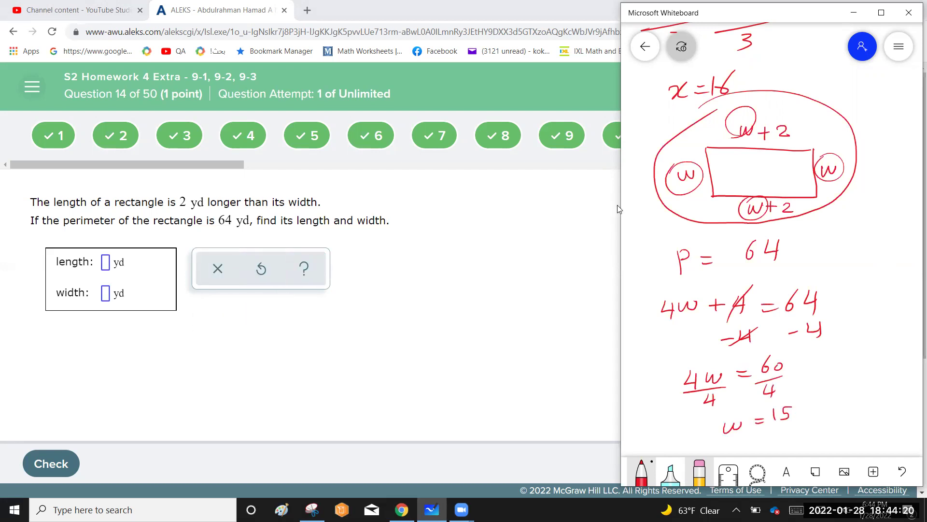
Return to ALEKS, answer question 14 with width 15 and length 17, check it and continue to question 15.
click(105, 293)
text(15)
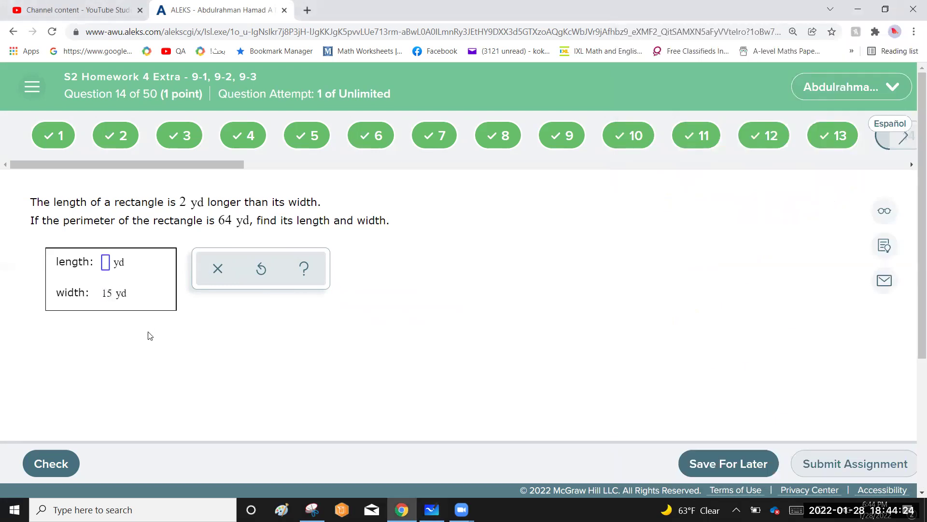
click(431, 510)
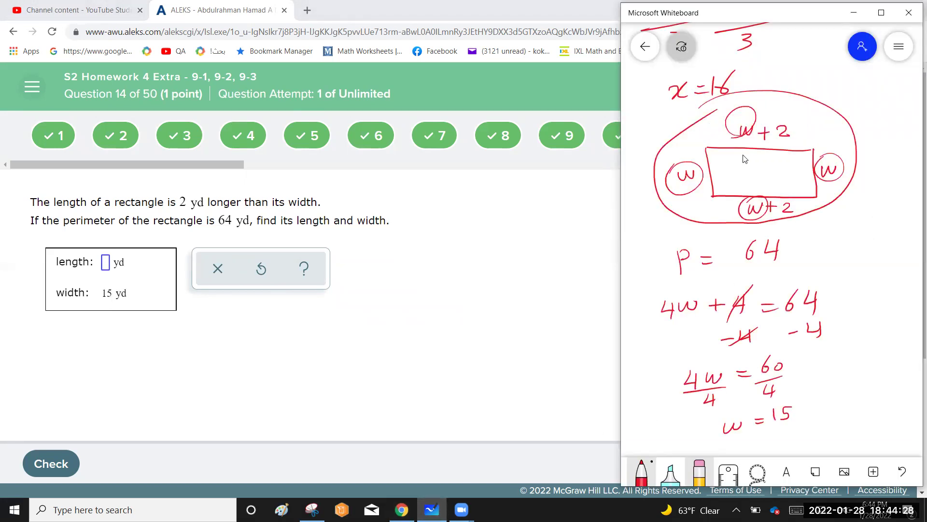
click(106, 263)
text(17)
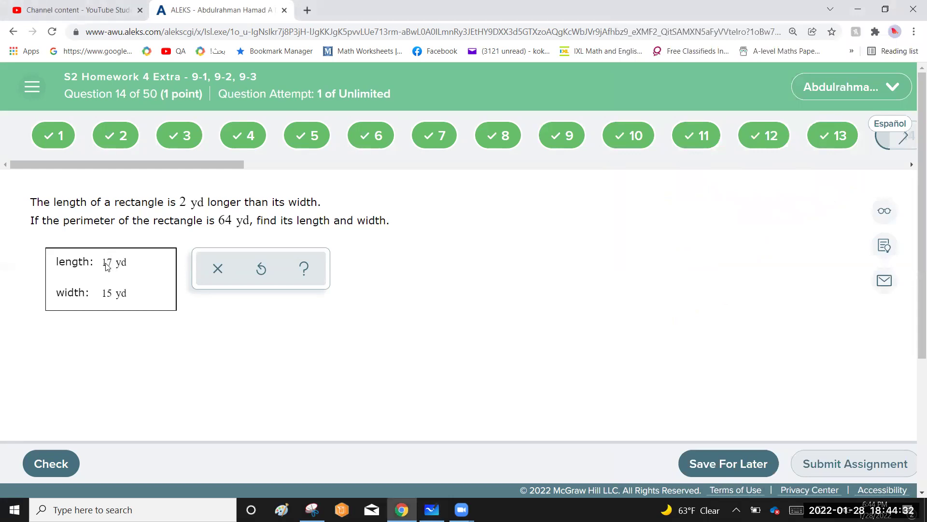
click(53, 466)
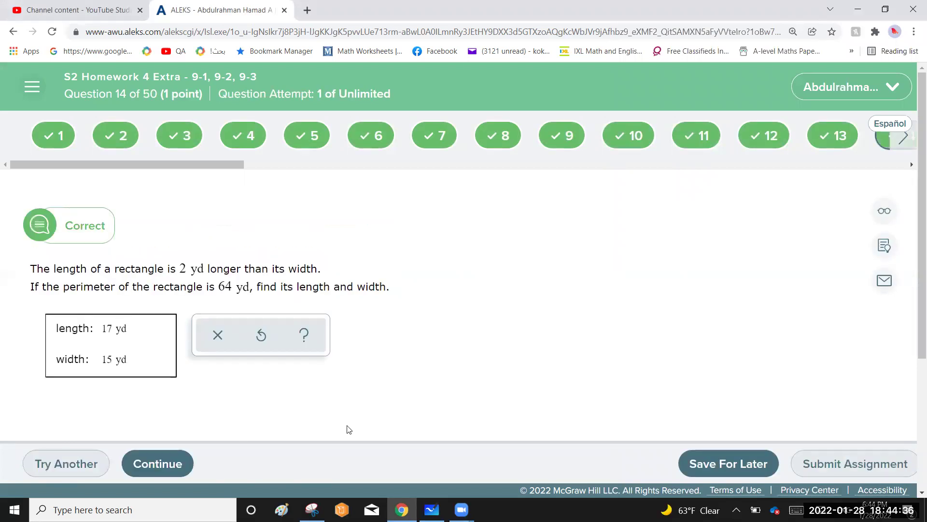
click(165, 466)
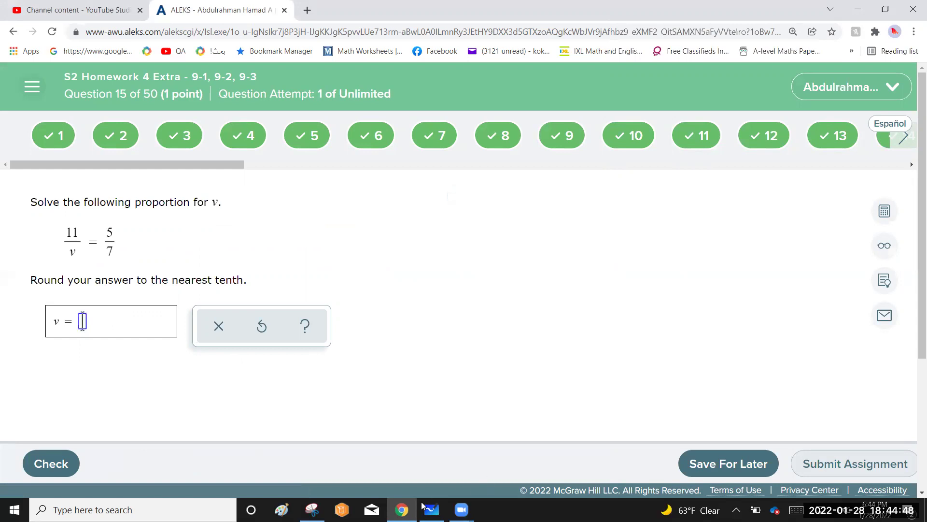
Switch to the whiteboard, draw a separator line below the last solution and write the proportion 11/v = 5/7.
click(431, 509)
scroll(773, 242, down, 7)
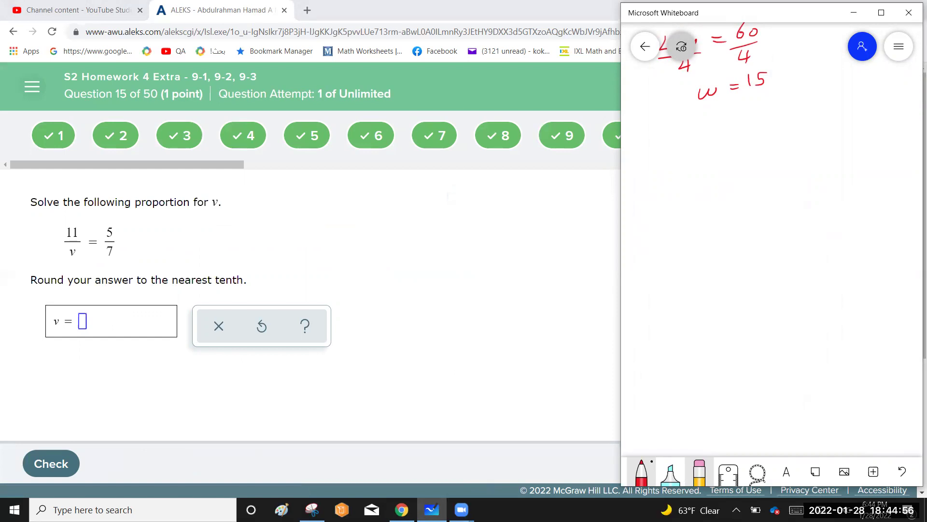
drag(841, 131, 623, 130)
drag(680, 161, 680, 181)
mouse_move(692, 161)
mouse_down()
mouse_move(691, 184)
mouse_move(703, 185)
mouse_up()
drag(689, 198, 681, 213)
drag(725, 182, 742, 181)
drag(727, 188, 745, 186)
drag(773, 156, 772, 172)
drag(775, 155, 786, 153)
drag(756, 184, 790, 179)
mouse_move(764, 198)
mouse_down()
mouse_move(775, 193)
mouse_move(768, 218)
mouse_up()
drag(762, 209, 780, 204)
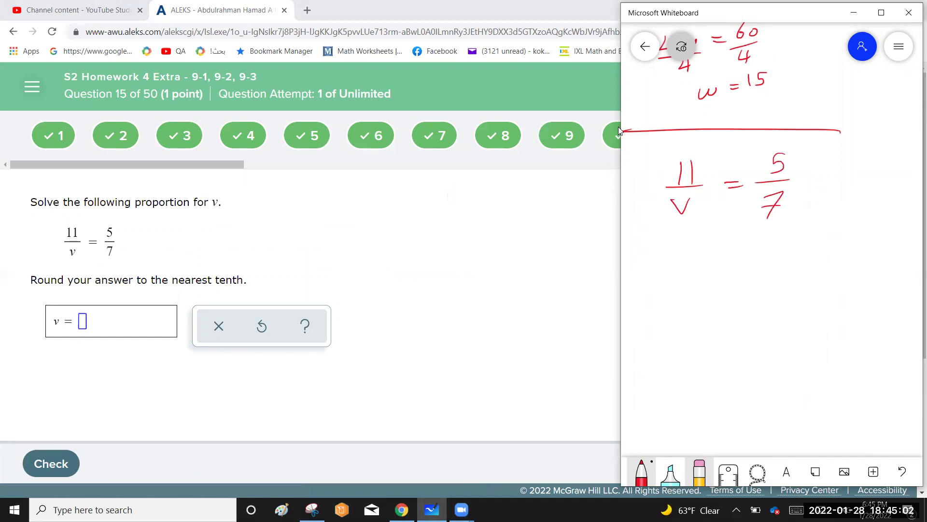
Loop the diagonal pairs of 11/v = 5/7 to cross-multiply and write 5v = 77 below.
mouse_move(804, 170)
mouse_down()
mouse_move(731, 205)
mouse_move(648, 223)
mouse_move(722, 172)
mouse_move(815, 155)
mouse_move(792, 179)
mouse_up()
drag(672, 265, 670, 282)
drag(671, 265, 708, 262)
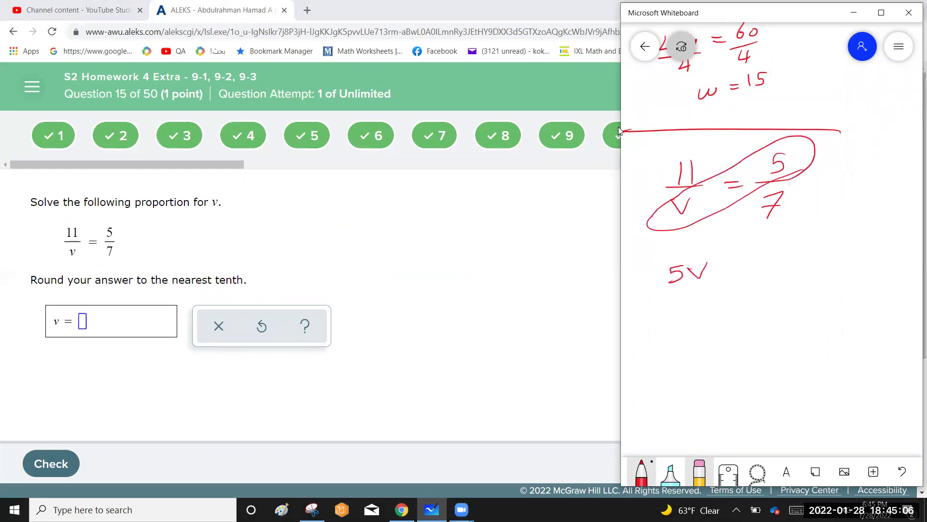
mouse_move(778, 223)
mouse_down()
mouse_move(669, 183)
mouse_move(717, 151)
mouse_move(778, 225)
mouse_up()
drag(743, 261, 747, 281)
mouse_move(765, 260)
mouse_down()
mouse_move(775, 258)
mouse_move(764, 281)
mouse_up()
Write v = 77/5 below and mark the division by 5 under both sides of 5v = 77.
drag(676, 322, 718, 322)
drag(705, 330, 736, 321)
drag(754, 303, 767, 324)
drag(757, 333, 743, 348)
mouse_move(665, 286)
mouse_down()
mouse_move(705, 281)
mouse_move(689, 299)
mouse_move(771, 277)
mouse_move(740, 293)
mouse_up()
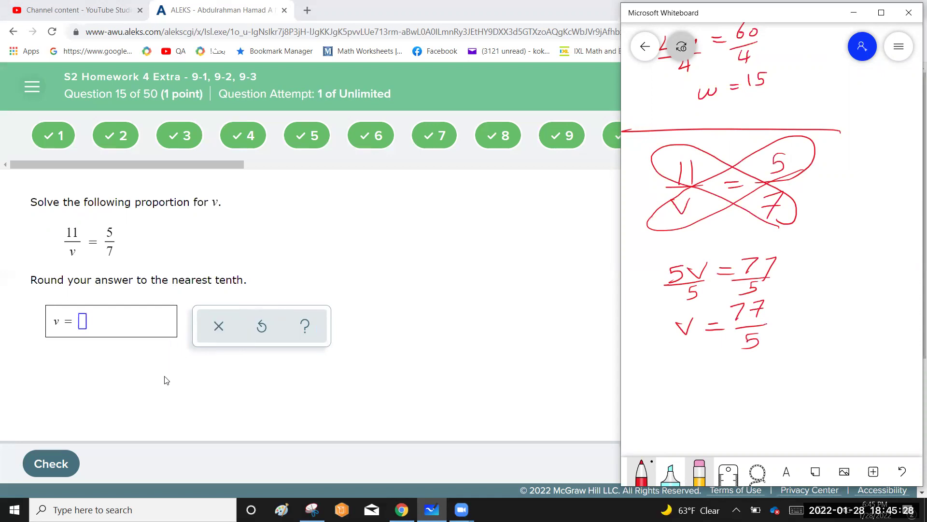
Return to ALEKS, answer question 15 with 15.4, check it and continue to question 16.
click(84, 328)
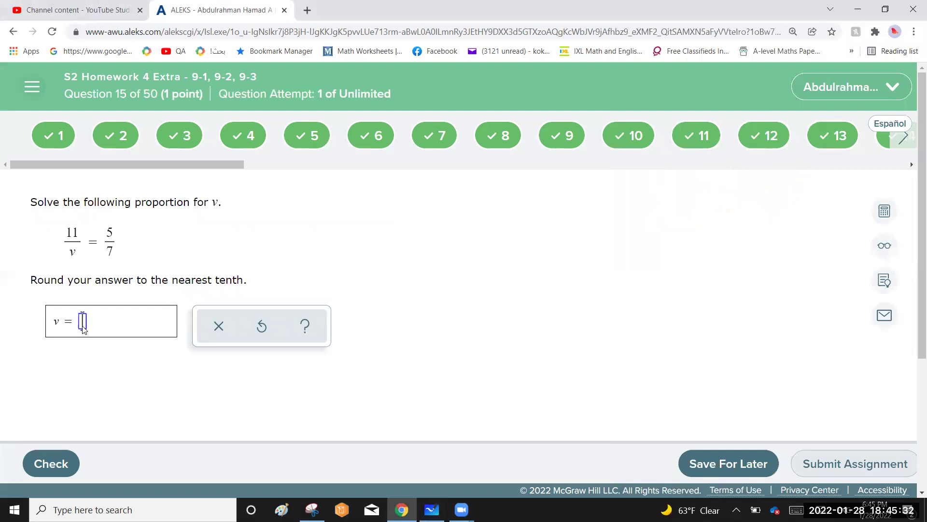
text(15.4)
click(61, 456)
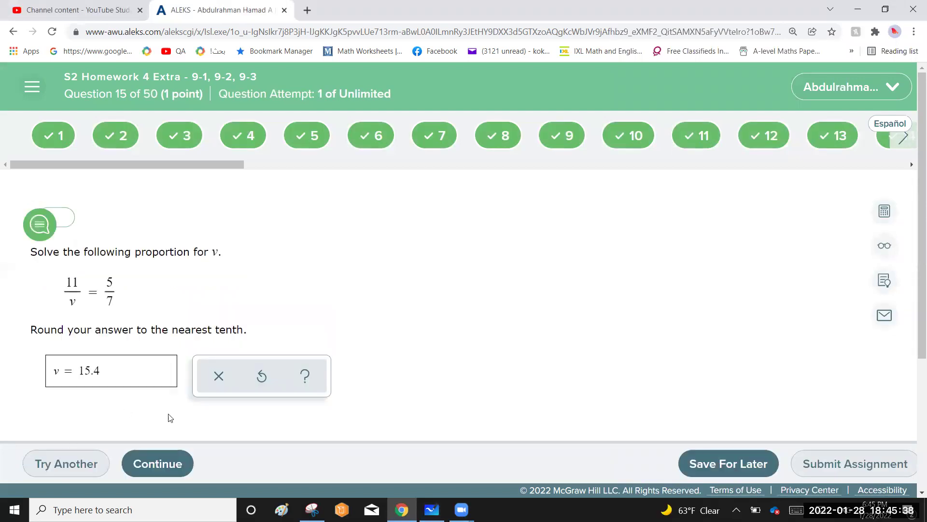
click(182, 465)
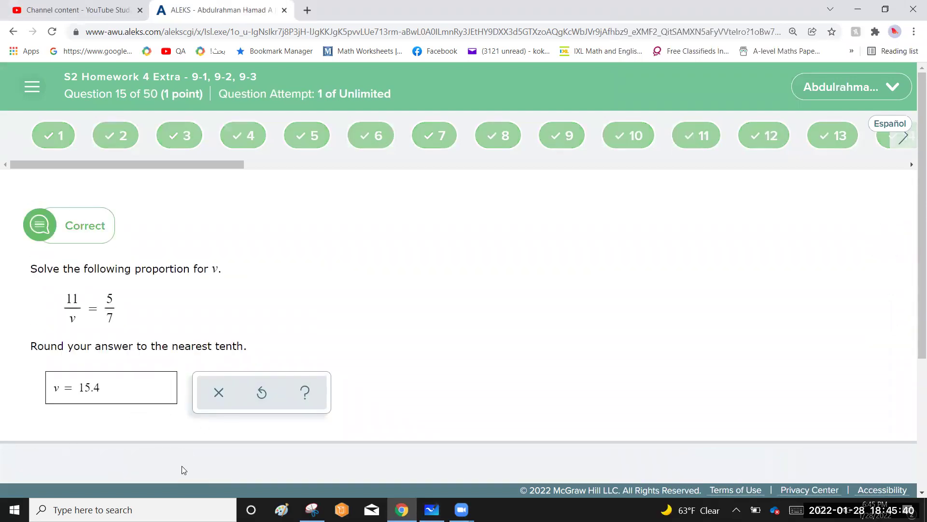
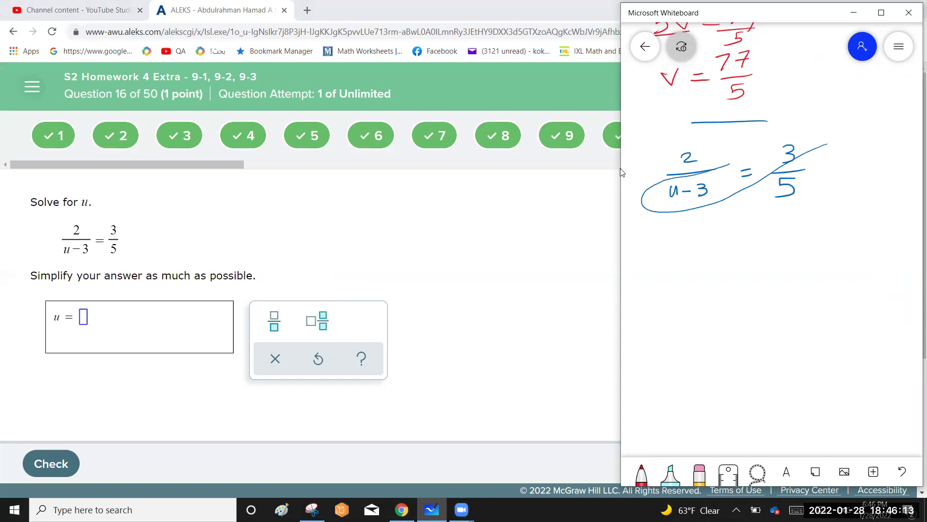
Loop the second diagonal of 2/(u − 3) = 3/5 on the whiteboard and write 3(u − 3) = 2 × 5.
mouse_move(828, 205)
mouse_down()
mouse_move(805, 176)
mouse_move(697, 134)
mouse_move(661, 149)
mouse_move(726, 184)
mouse_move(797, 205)
mouse_move(821, 197)
mouse_up()
drag(669, 256, 663, 266)
mouse_move(694, 241)
mouse_down()
mouse_move(690, 264)
mouse_move(704, 264)
mouse_move(709, 247)
mouse_up()
drag(719, 253, 759, 265)
drag(803, 235, 816, 243)
mouse_move(825, 231)
mouse_down()
mouse_move(839, 244)
mouse_move(827, 244)
mouse_up()
drag(863, 234, 863, 242)
Expand to 3u − 9 = 10, write +9 under both sides and strike out the cancelling 9s.
mouse_move(679, 289)
mouse_down()
mouse_move(681, 306)
mouse_move(782, 285)
mouse_up()
drag(769, 293, 815, 276)
drag(720, 321, 736, 320)
mouse_move(728, 315)
mouse_down()
mouse_move(728, 329)
mouse_move(805, 308)
mouse_up()
mouse_move(801, 302)
mouse_down()
mouse_move(801, 314)
mouse_move(821, 314)
mouse_up()
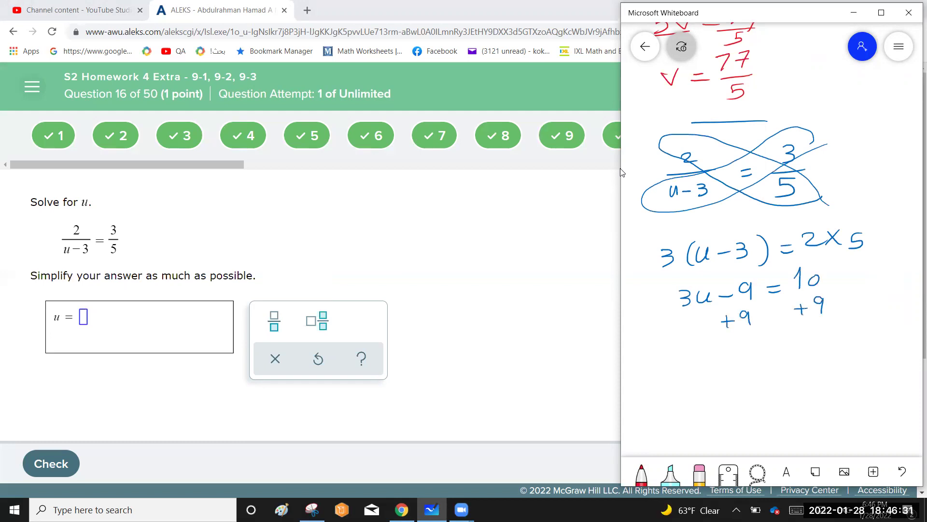
drag(727, 305, 752, 276)
drag(724, 326, 757, 302)
Write 3u = 19, followed by u = 19/3 on the line below.
drag(704, 352, 739, 362)
drag(796, 334, 795, 356)
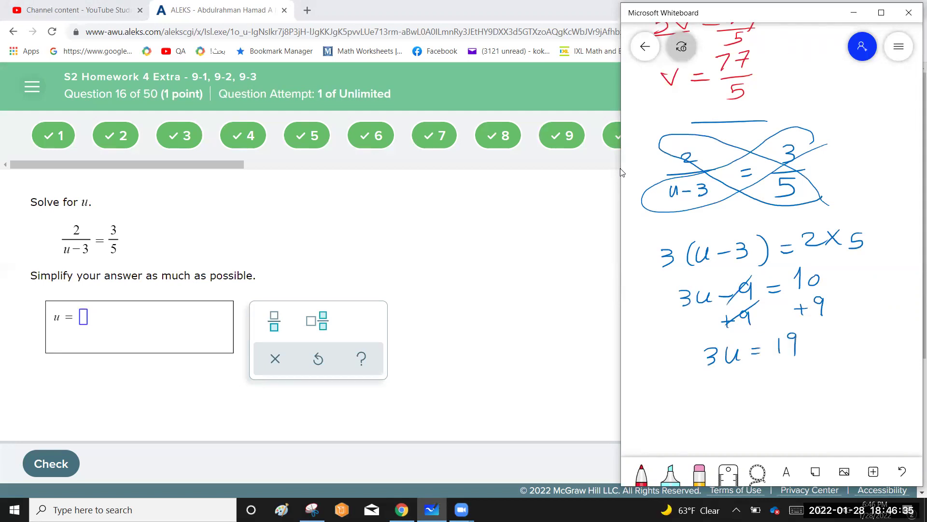
drag(726, 389, 759, 389)
drag(749, 396, 760, 395)
drag(797, 371, 796, 382)
mouse_move(771, 389)
mouse_down()
mouse_move(808, 387)
mouse_move(787, 409)
mouse_up()
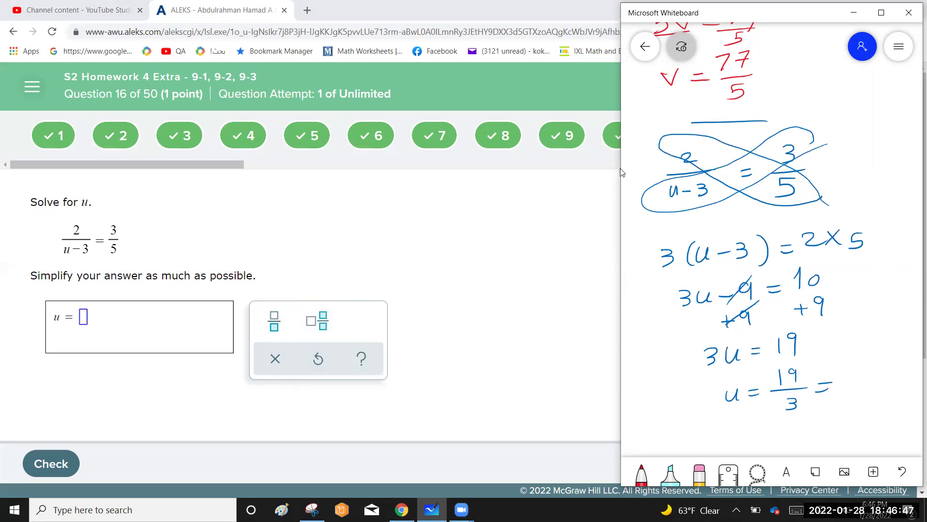
Work out 19 divided by 3 as a long division, with 6 on top and 18 subtracted.
scroll(621, 171, down, 5)
mouse_move(776, 319)
mouse_down()
mouse_move(778, 334)
mouse_move(793, 327)
mouse_move(791, 336)
mouse_up()
mouse_move(747, 314)
mouse_down()
mouse_move(806, 311)
mouse_move(751, 342)
mouse_up()
drag(730, 324, 729, 340)
drag(795, 288, 783, 299)
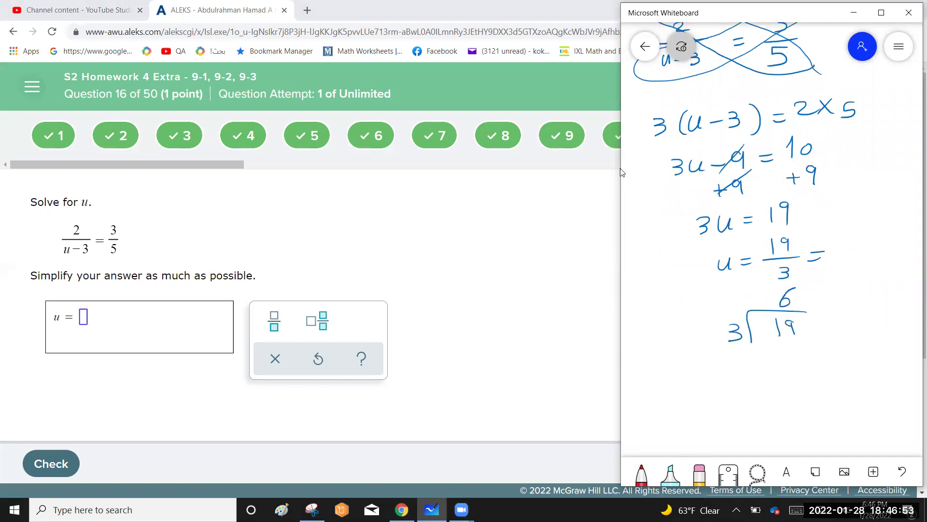
drag(783, 343, 783, 359)
drag(797, 342, 798, 358)
drag(760, 354, 812, 359)
Write 19/3 as the mixed number 6 1/3, circling the quotient 6 and drawing an arrow from the remainder to the divisor.
mouse_move(838, 241)
mouse_down()
mouse_move(832, 255)
mouse_move(856, 244)
mouse_move(846, 266)
mouse_up()
drag(795, 280, 812, 309)
mouse_move(776, 385)
mouse_down()
mouse_move(735, 347)
mouse_move(746, 357)
mouse_up()
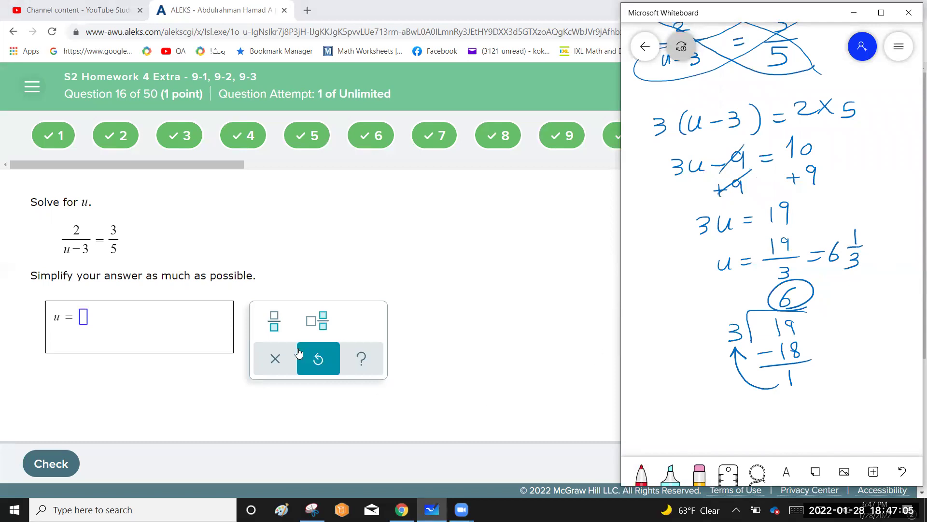
Return to ALEKS, answer question 16 with the mixed number 6 1/3, check it and continue to question 17.
click(323, 327)
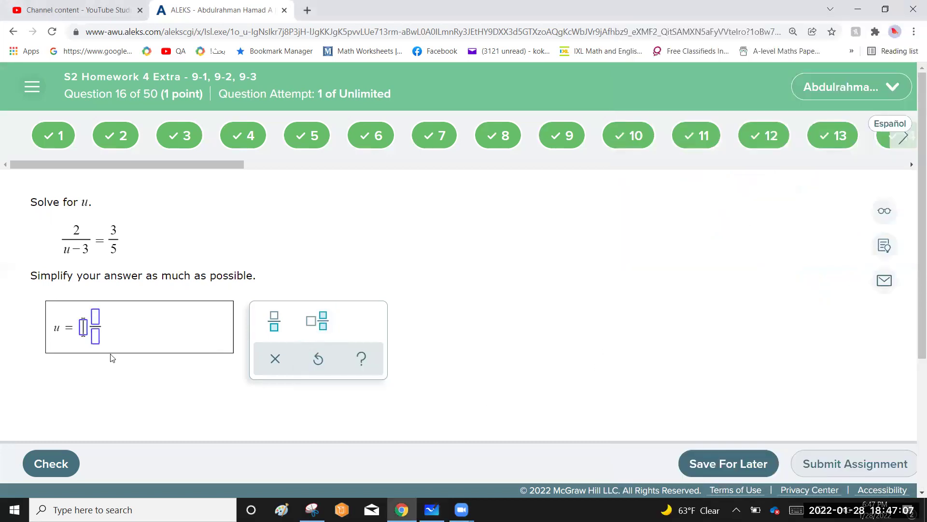
text(6)
key(Right)
text(1/3)
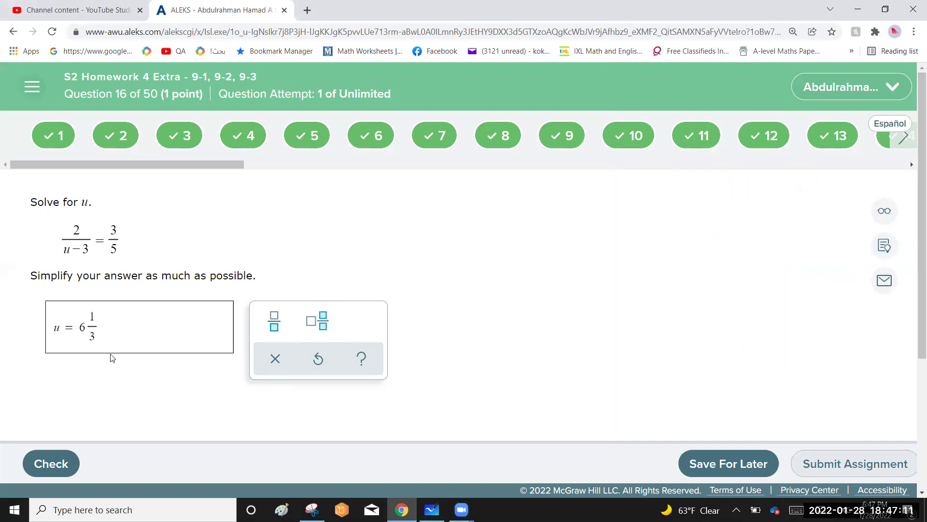
click(50, 460)
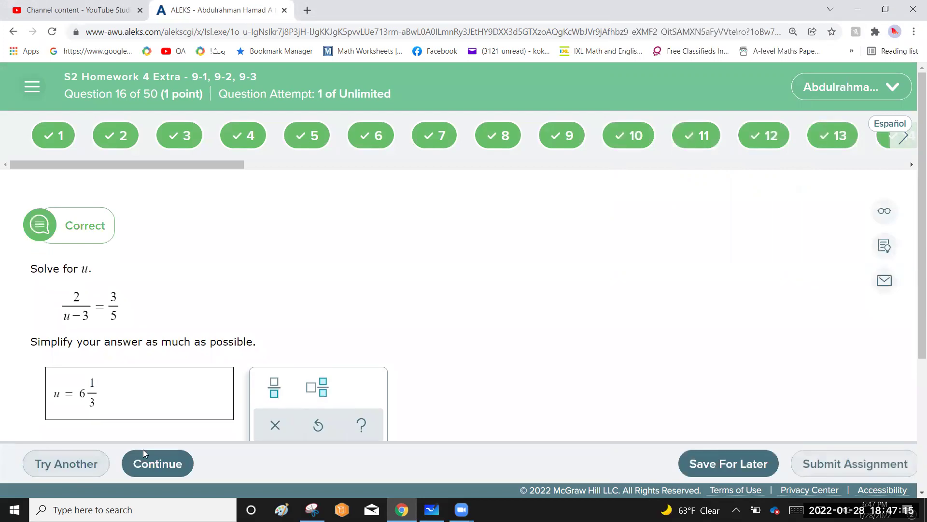
click(156, 465)
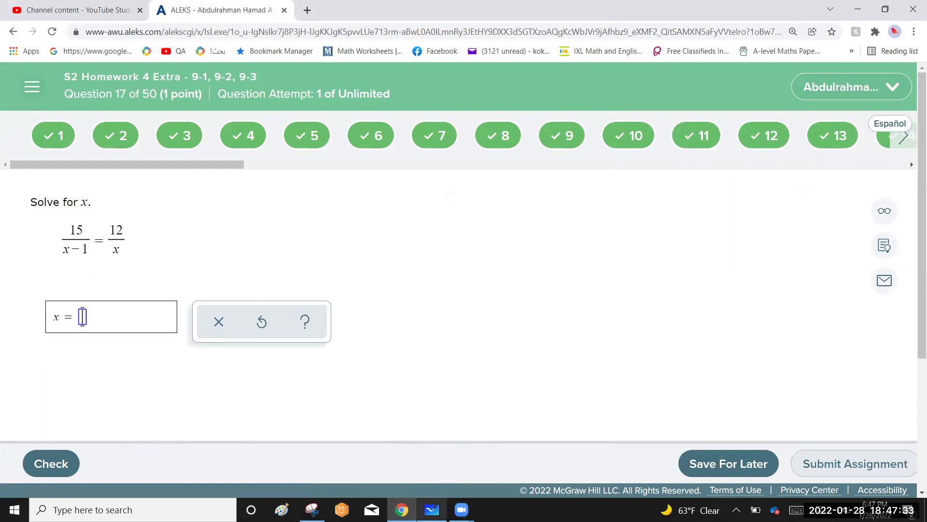
Bring up the whiteboard and write the proportion 15/(x − 1) = 12/x below the long division.
click(431, 510)
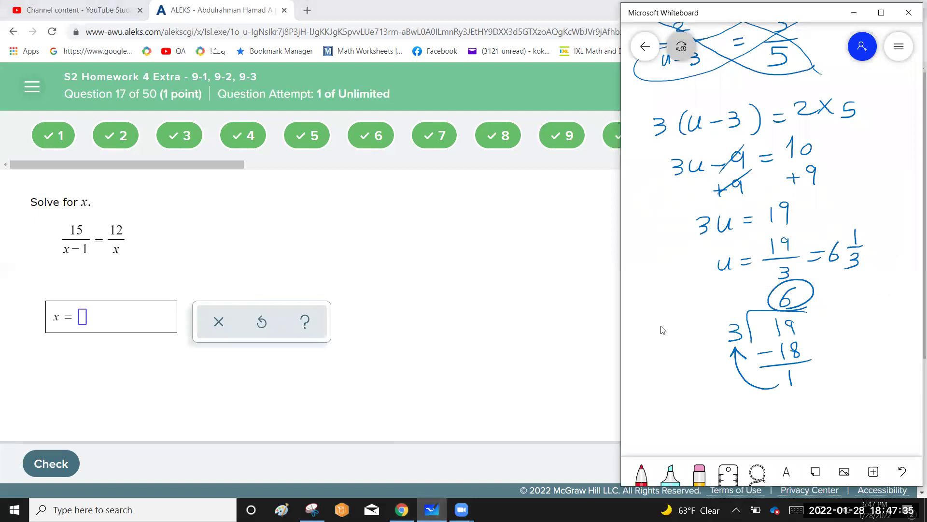
scroll(663, 330, down, 5)
scroll(663, 330, up, 1)
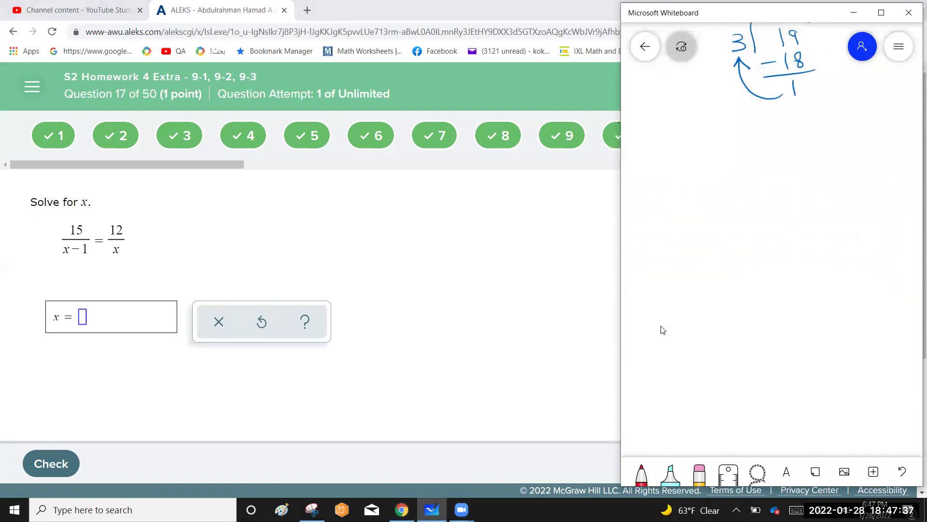
drag(708, 136, 695, 152)
drag(656, 159, 737, 158)
drag(665, 176, 675, 187)
drag(693, 183, 705, 182)
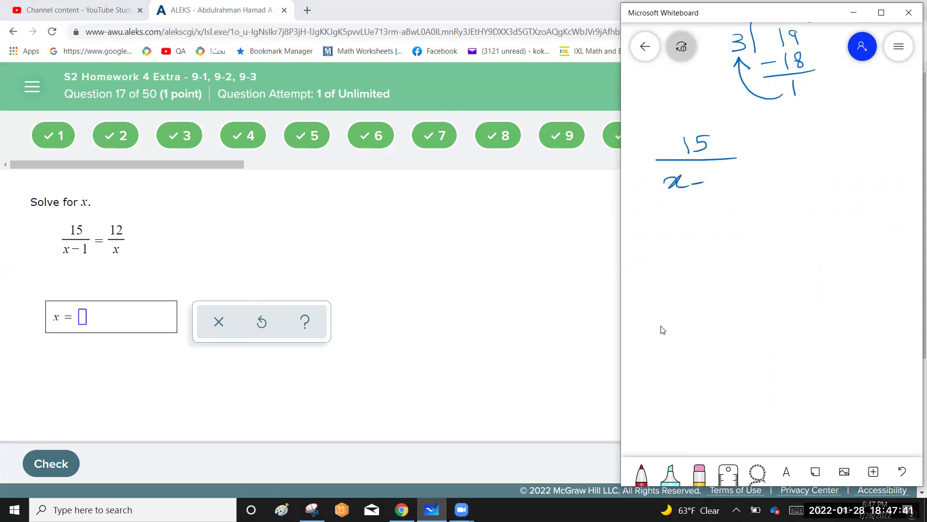
drag(810, 123, 811, 139)
drag(818, 126, 830, 136)
mouse_move(788, 151)
mouse_down()
mouse_move(834, 147)
mouse_move(823, 180)
mouse_up()
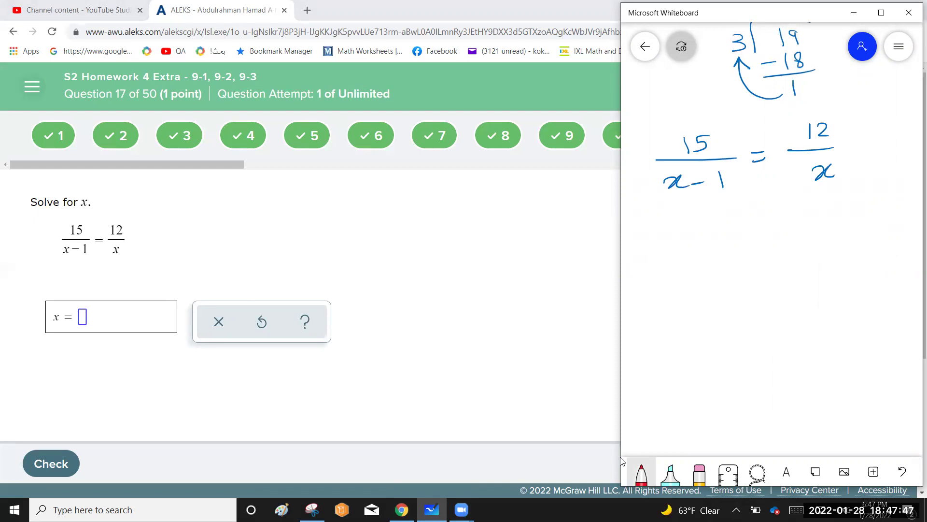
In red, reduce the numerators 15 and 12 to 5 and 4, and loop the diagonal pair 5 and x.
drag(802, 136, 833, 121)
drag(677, 152, 716, 132)
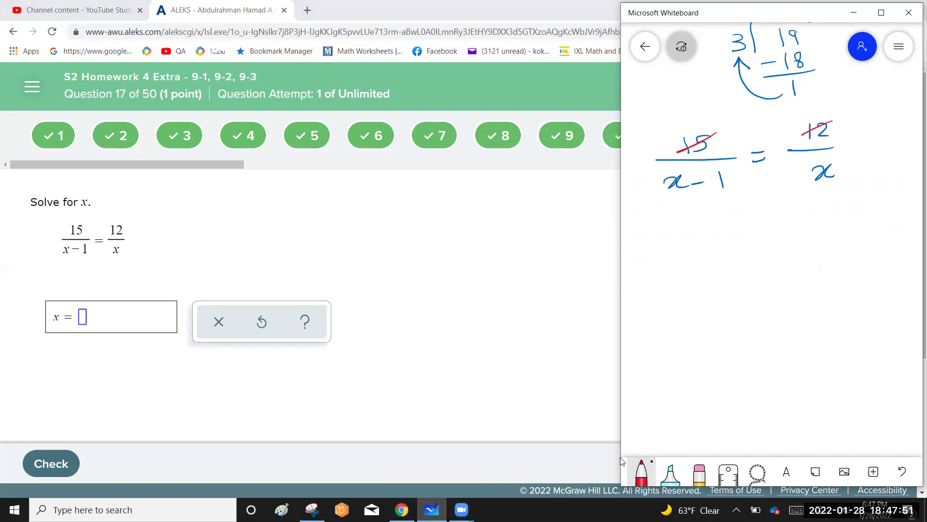
drag(813, 100, 811, 107)
mouse_move(865, 199)
mouse_down()
mouse_move(643, 102)
mouse_move(777, 144)
mouse_move(831, 211)
mouse_up()
Write the cross product 5x = 4(x − 1), followed by the expanded line 5x = 4x − 4.
drag(676, 250, 663, 269)
mouse_move(686, 253)
mouse_down()
mouse_move(697, 264)
mouse_move(689, 270)
mouse_up()
drag(716, 256, 753, 260)
mouse_move(749, 248)
mouse_down()
mouse_move(751, 268)
mouse_move(788, 264)
mouse_up()
mouse_move(798, 248)
mouse_down()
mouse_move(790, 261)
mouse_move(813, 253)
mouse_up()
drag(820, 241, 831, 270)
mouse_move(762, 290)
mouse_down()
mouse_move(766, 303)
mouse_move(783, 304)
mouse_up()
mouse_move(790, 292)
mouse_down()
mouse_move(779, 305)
mouse_move(805, 296)
mouse_up()
drag(821, 286, 829, 304)
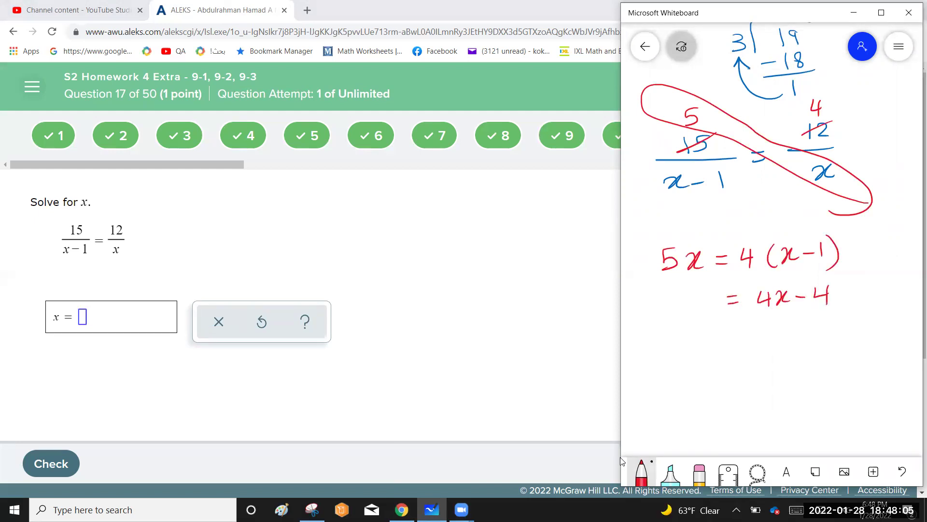
mouse_move(681, 292)
mouse_down()
mouse_move(669, 292)
mouse_move(670, 307)
mouse_move(699, 305)
mouse_move(690, 306)
mouse_up()
Subtract 4x from both sides, strike out the cancelling 4x terms and write x = −4.
drag(773, 315, 779, 323)
mouse_move(777, 316)
mouse_down()
mouse_move(775, 329)
mouse_move(794, 327)
mouse_up()
drag(796, 316, 784, 329)
drag(678, 328, 686, 328)
drag(692, 321, 696, 331)
drag(702, 322, 706, 331)
drag(787, 285, 768, 332)
mouse_move(705, 370)
mouse_down()
mouse_move(707, 385)
mouse_move(717, 385)
mouse_up()
drag(730, 372, 738, 371)
drag(731, 379, 782, 369)
drag(776, 361, 775, 375)
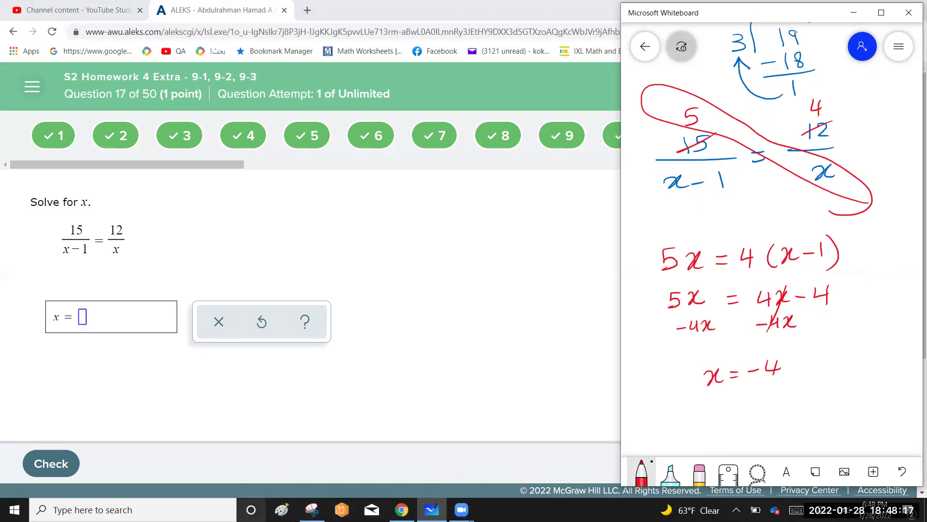
Return to ALEKS, answer question 17 with −4, check it and continue to question 18.
click(78, 320)
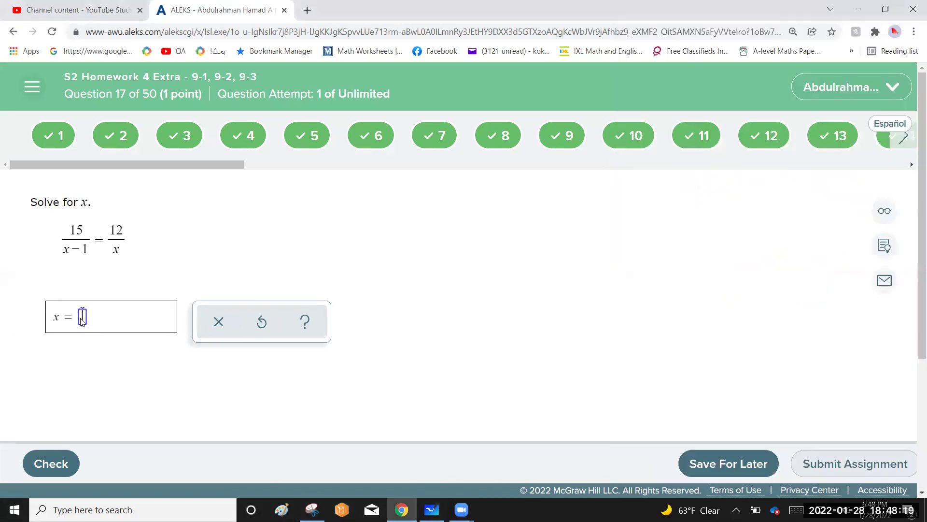
text(-4)
click(52, 468)
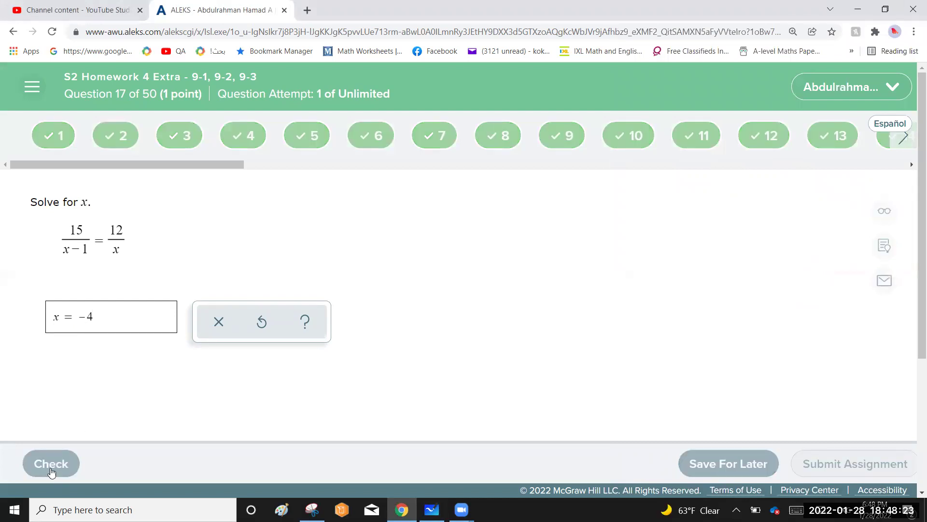
click(151, 474)
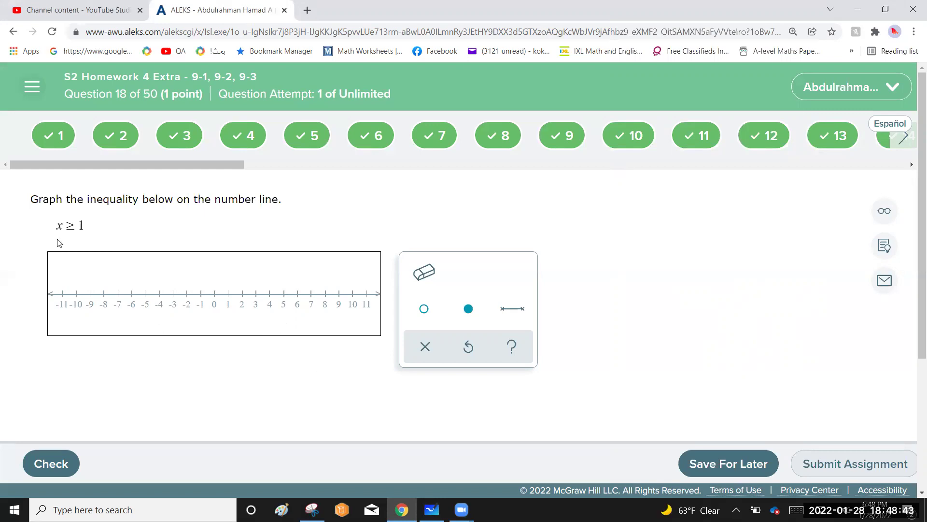
Graph x ≥ 1 with a closed point at 1 and a ray toward larger values, check it and continue to question 19.
click(468, 313)
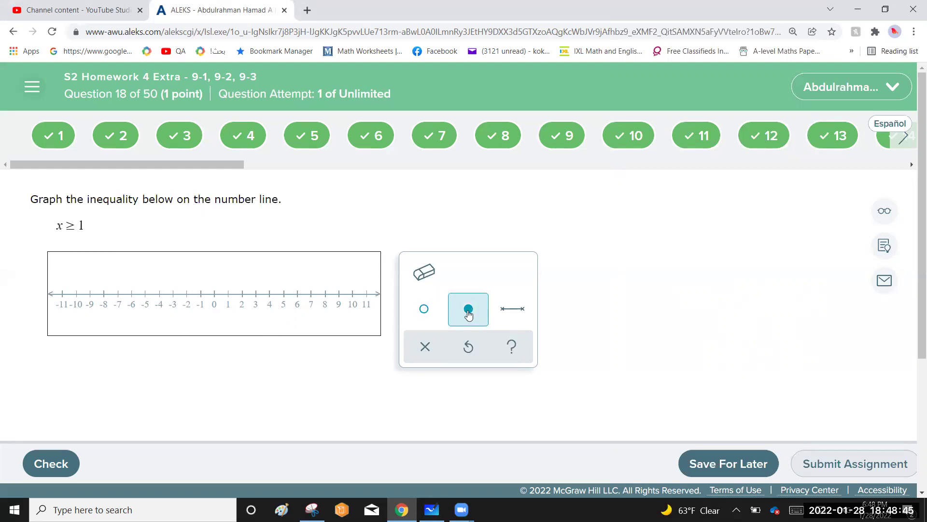
click(468, 313)
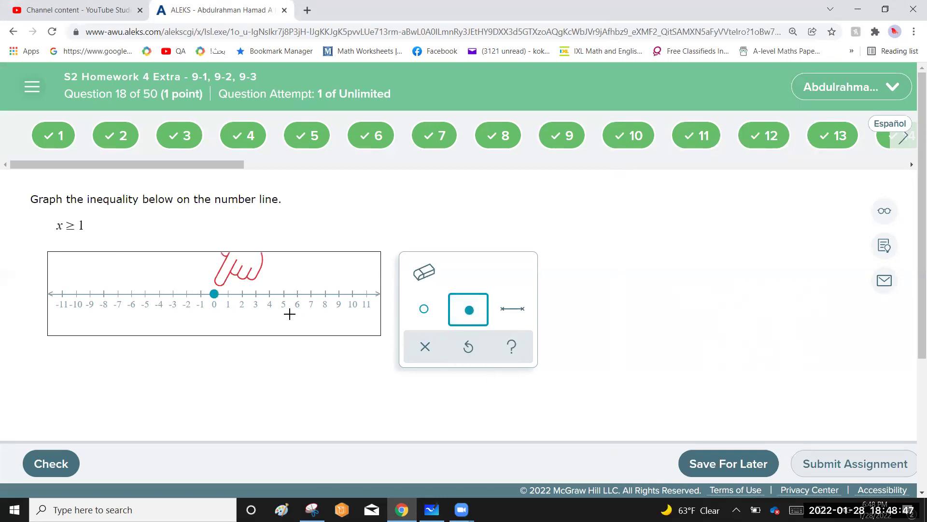
drag(212, 280, 226, 281)
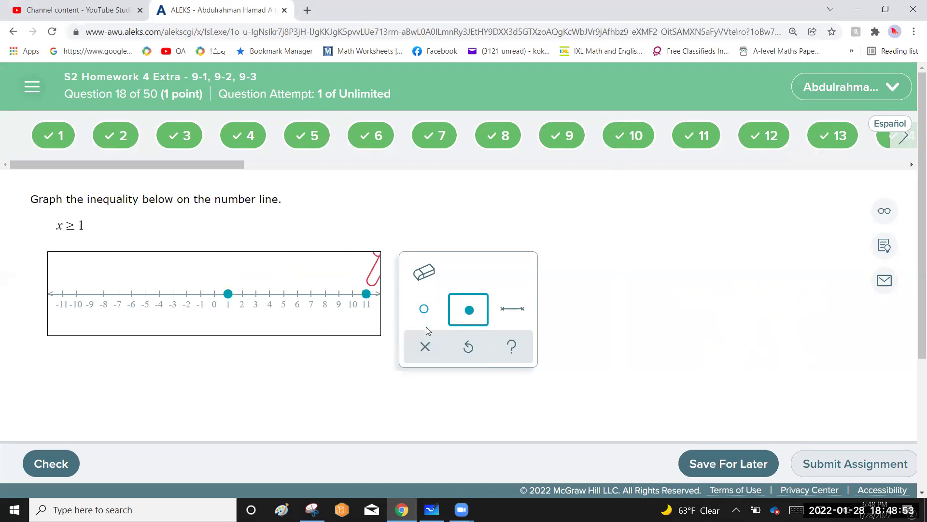
click(505, 315)
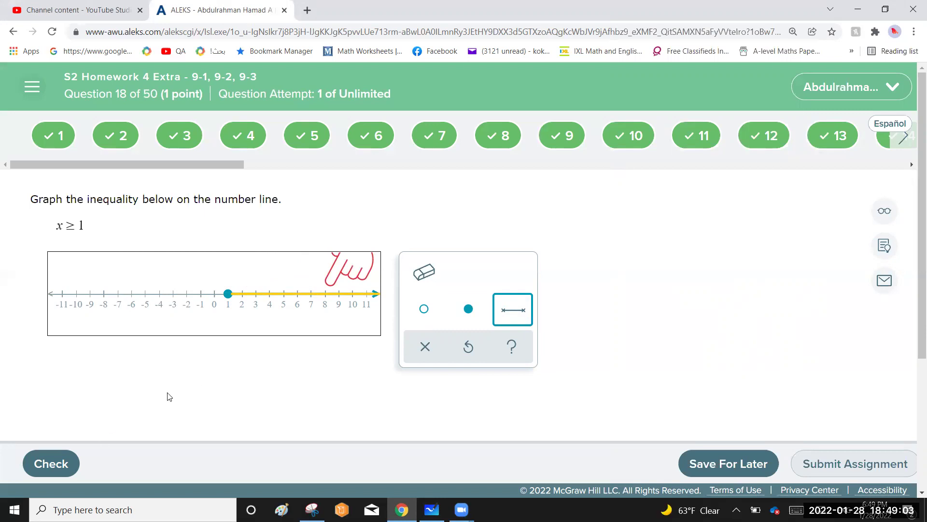
click(54, 465)
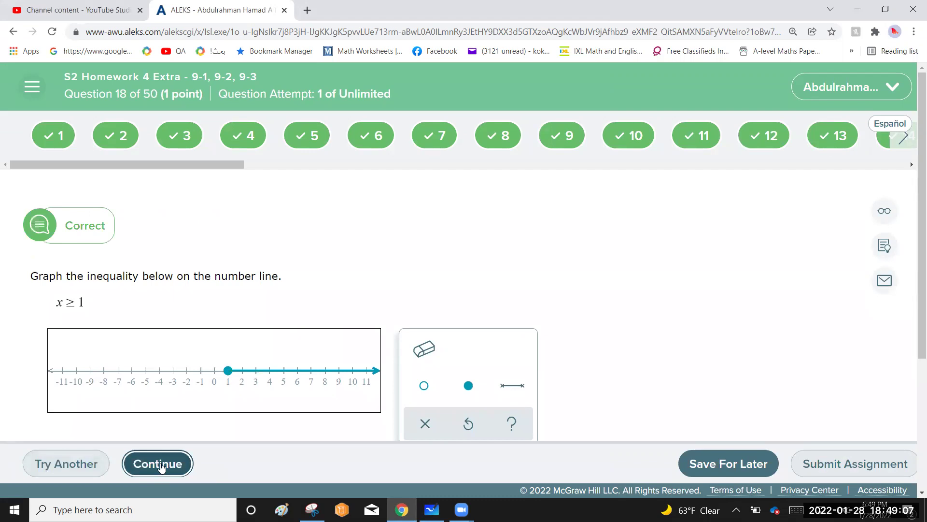
click(161, 464)
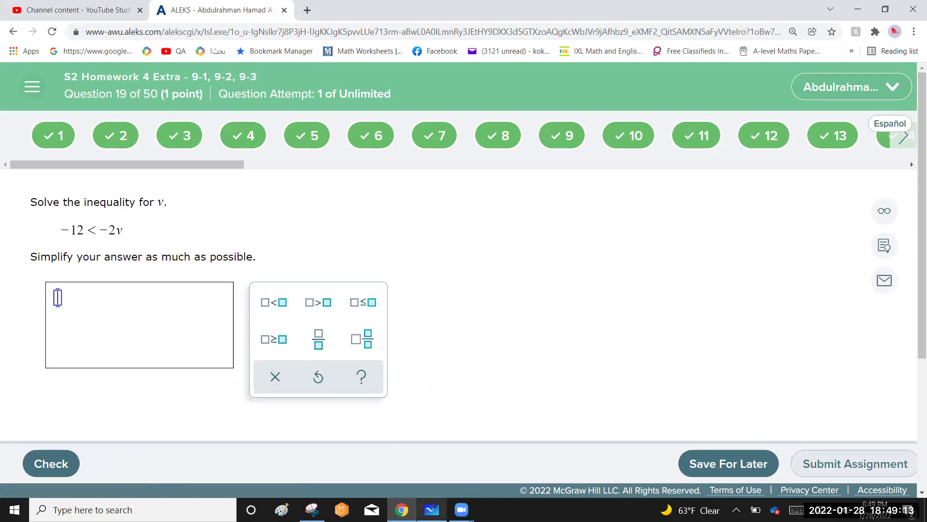
Bring up the whiteboard and write the inequality −12 < −2v below x = −4.
click(432, 510)
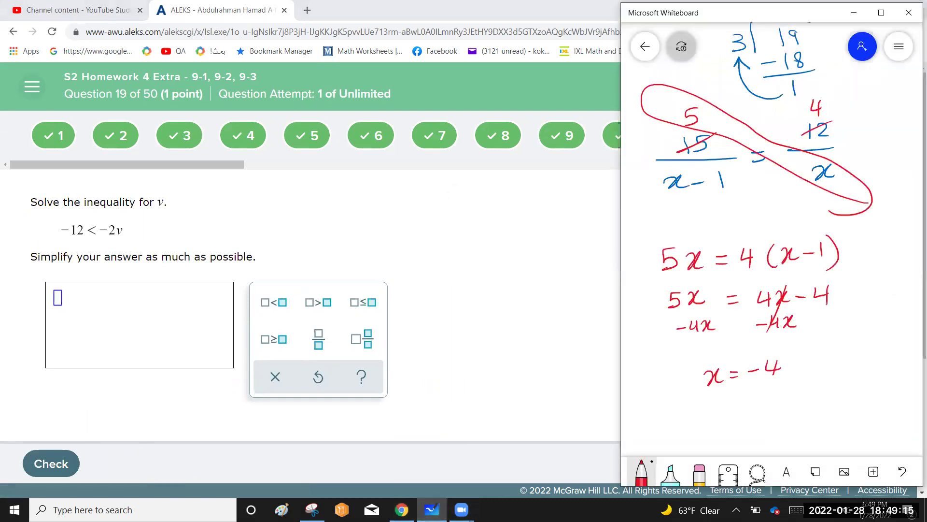
scroll(772, 241, down, 6)
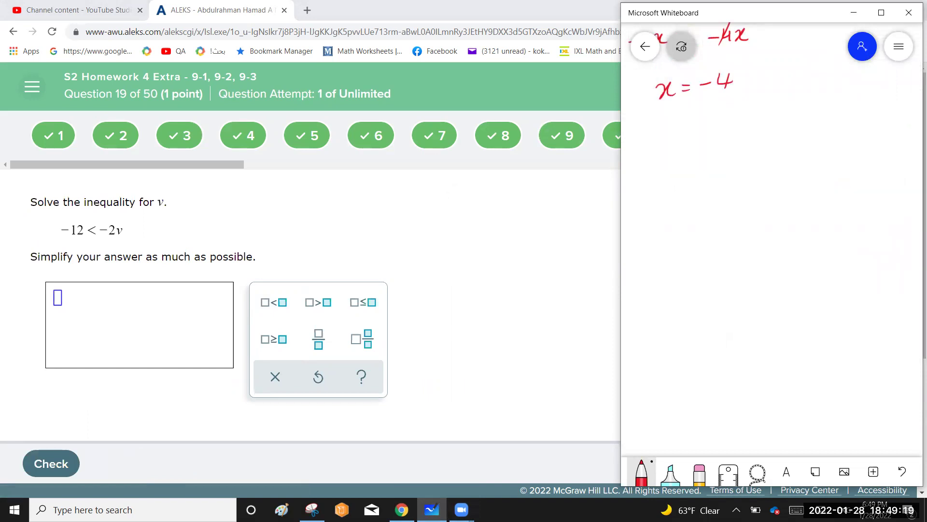
drag(666, 148, 709, 154)
mouse_move(752, 129)
mouse_down()
mouse_move(749, 156)
mouse_move(798, 146)
mouse_up()
drag(807, 134, 820, 132)
Mark both sides with arrows and a circled −1 for the multiplication, and start the line below with 12 >.
drag(654, 152, 661, 209)
drag(830, 151, 837, 192)
drag(867, 163, 877, 172)
mouse_move(740, 198)
mouse_down()
mouse_move(751, 219)
mouse_move(741, 226)
mouse_up()
mouse_move(690, 201)
mouse_down()
mouse_move(690, 220)
mouse_move(715, 216)
mouse_up()
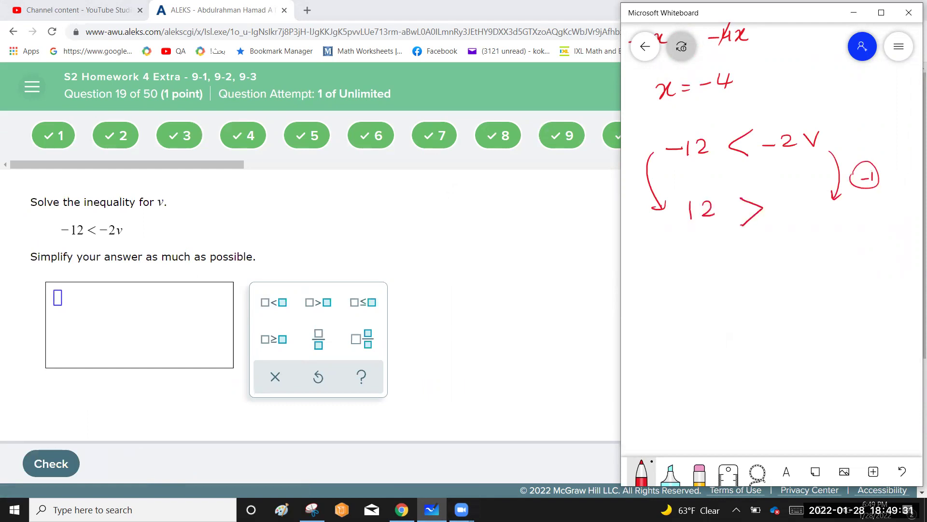
Complete the line with 2v, divide both sides by 2, strike out the cancelling 2s and write v < 6.
mouse_move(781, 222)
mouse_down()
mouse_move(819, 216)
mouse_move(814, 235)
mouse_up()
mouse_move(679, 230)
mouse_down()
mouse_move(727, 224)
mouse_move(730, 244)
mouse_move(814, 223)
mouse_move(795, 196)
mouse_up()
drag(717, 293, 709, 310)
drag(785, 179, 774, 196)
mouse_move(752, 282)
mouse_down()
mouse_move(732, 299)
mouse_move(763, 308)
mouse_up()
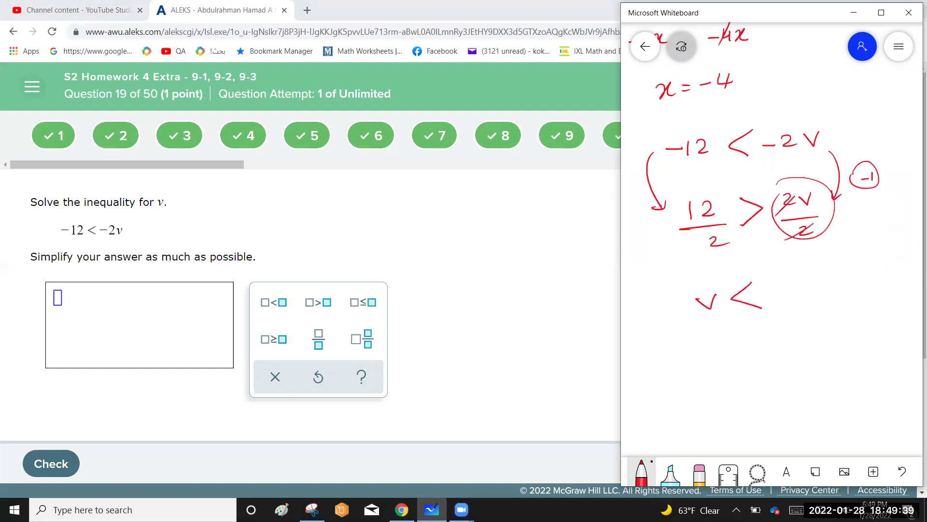
drag(785, 277, 771, 292)
Return to ALEKS, answer question 19 with v < 6, check it and continue to question 20.
click(276, 301)
text(v < )
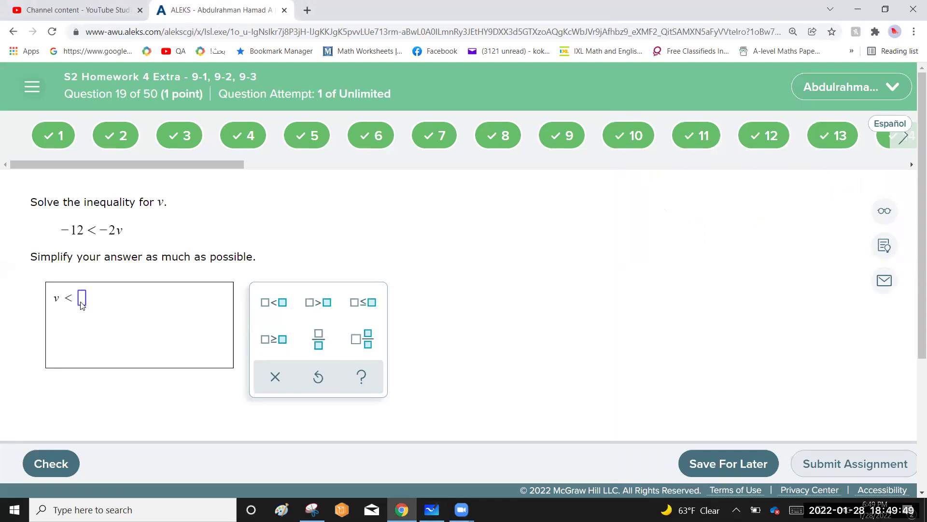
text(6)
click(51, 463)
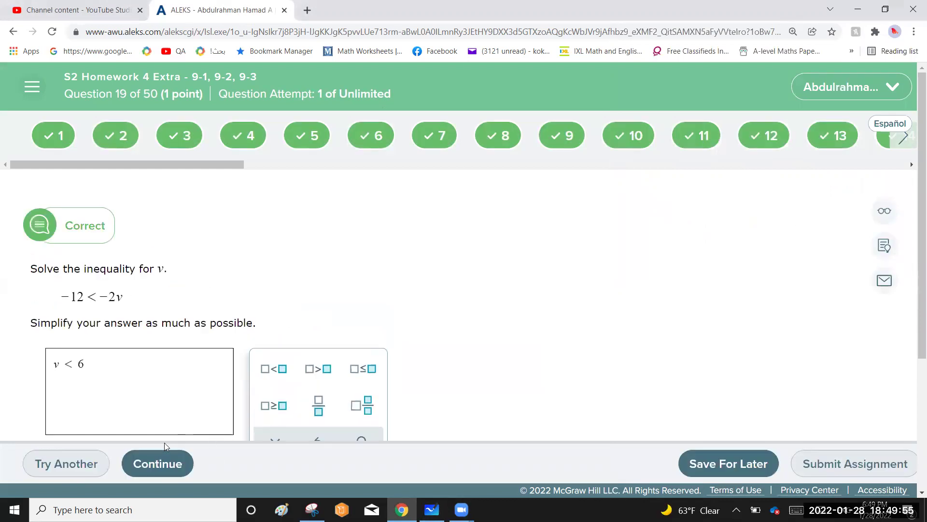
click(164, 462)
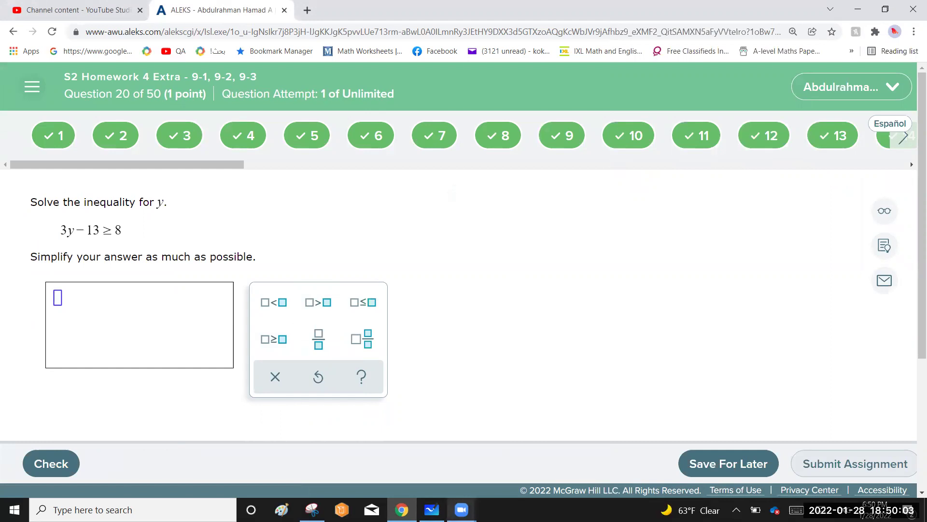
Bring up the whiteboard and draw a red horizontal dividing line across the board below v < 6.
click(432, 510)
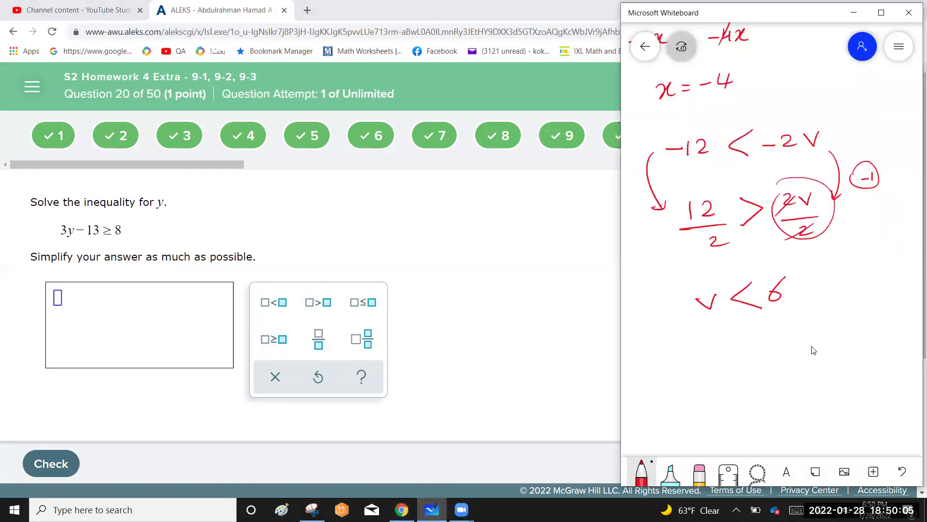
scroll(814, 349, down, 5)
scroll(813, 348, up, 1)
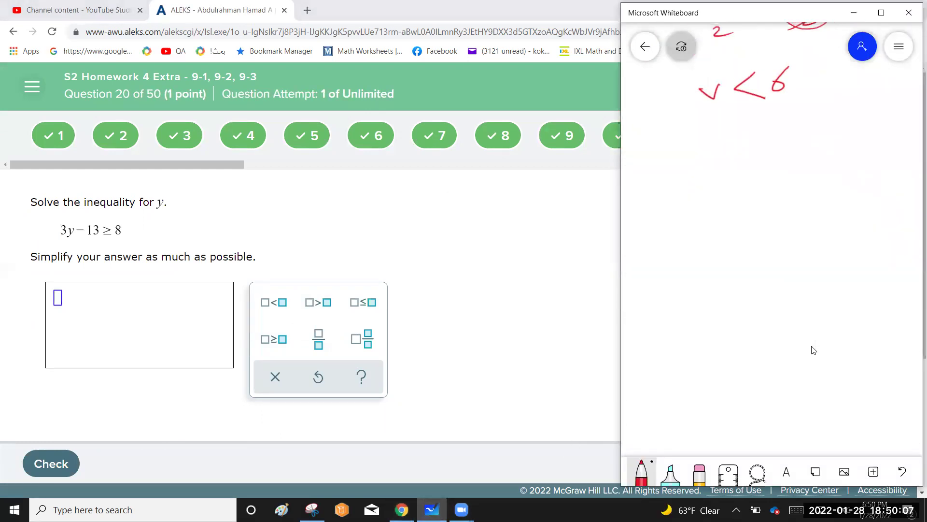
drag(891, 115, 628, 120)
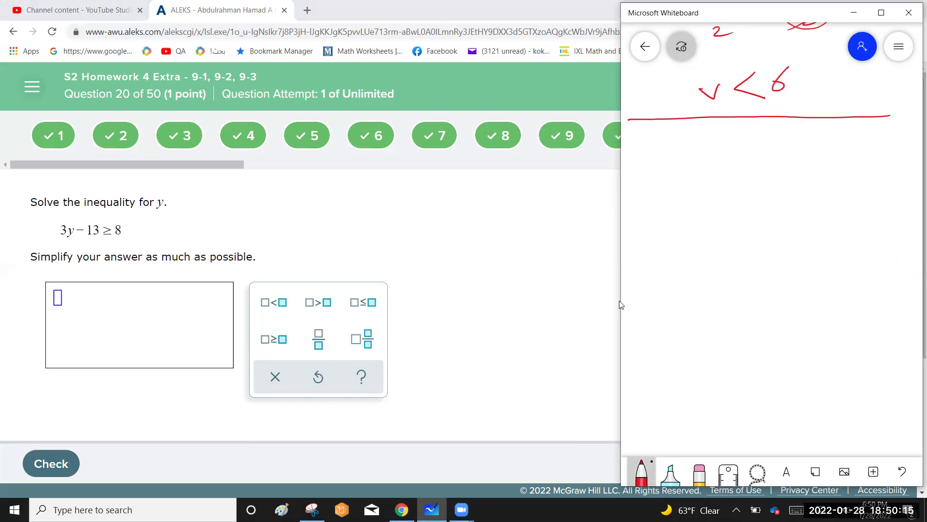
Change the pen colour to blue and write 3y − 13 ≥ 8 below the dividing line.
click(642, 471)
click(702, 414)
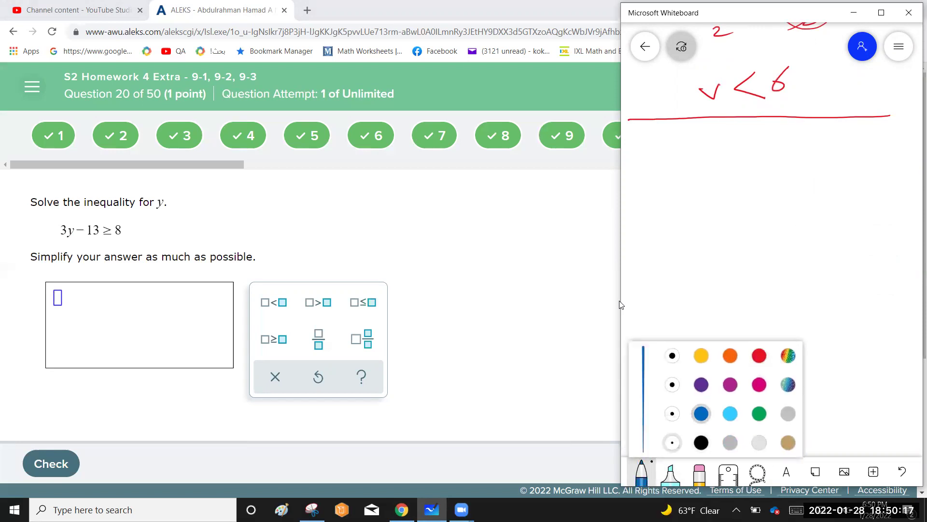
click(884, 142)
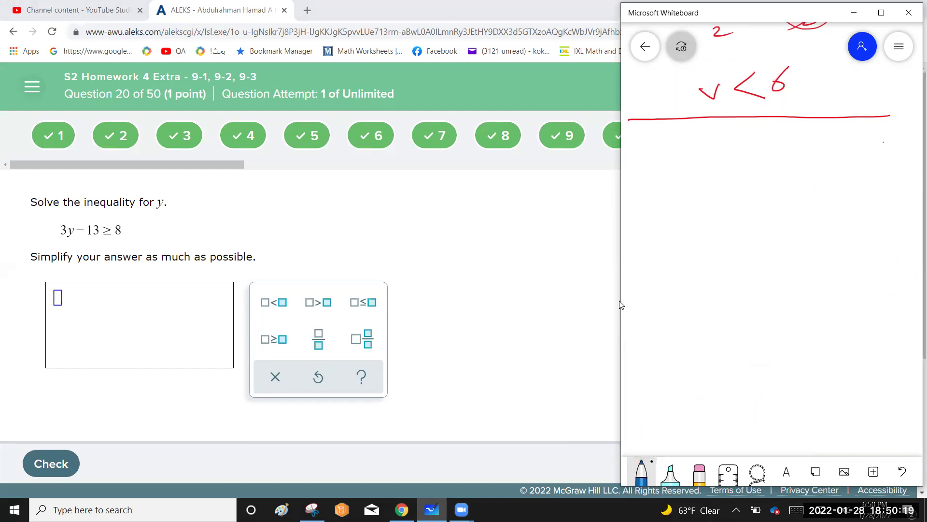
mouse_move(683, 158)
mouse_down()
mouse_move(695, 167)
mouse_move(684, 175)
mouse_up()
drag(707, 160, 706, 179)
drag(730, 166, 801, 182)
mouse_move(841, 150)
mouse_down()
mouse_move(832, 155)
mouse_move(839, 151)
mouse_up()
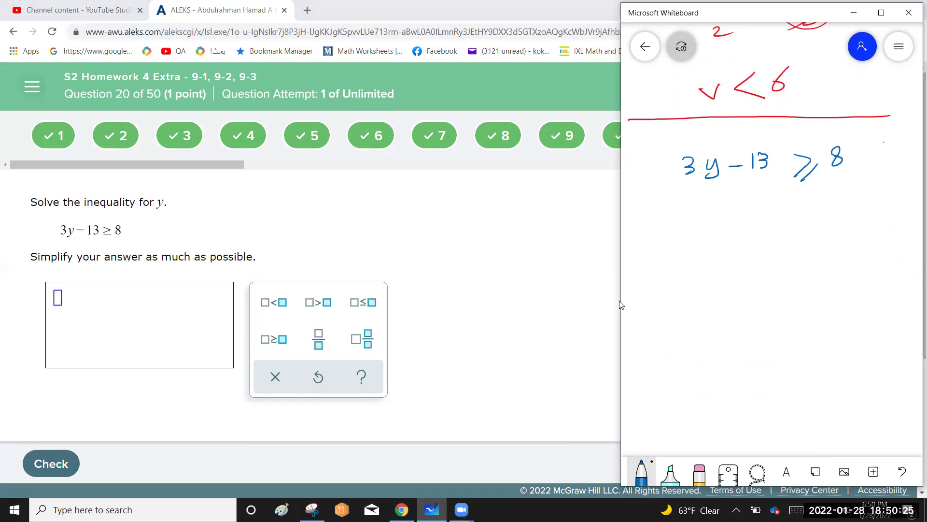
Write +13 under both sides of the inequality and strike out the cancelling −13 and +13.
drag(735, 196, 760, 201)
drag(832, 184, 831, 198)
drag(843, 182, 850, 197)
drag(730, 181, 782, 140)
drag(730, 206, 775, 175)
Write the simplified inequality 3y ≥ 21 on the next line.
drag(701, 249, 705, 267)
drag(723, 250, 717, 276)
mouse_move(749, 243)
mouse_down()
mouse_move(766, 250)
mouse_move(749, 265)
mouse_up()
drag(771, 253, 754, 275)
drag(796, 241, 809, 250)
Divide both sides of 3y ≥ 21 by 3 and write the solution y ≥ 7 below.
drag(695, 290, 742, 285)
mouse_move(715, 297)
mouse_down()
mouse_move(725, 302)
mouse_move(717, 310)
mouse_up()
drag(778, 272, 818, 265)
mouse_move(793, 278)
mouse_down()
mouse_move(805, 285)
mouse_move(791, 294)
mouse_up()
mouse_move(723, 348)
mouse_down()
mouse_move(715, 372)
mouse_move(755, 373)
mouse_up()
mouse_move(779, 338)
mouse_down()
mouse_move(794, 334)
mouse_move(787, 357)
mouse_up()
drag(780, 346, 796, 345)
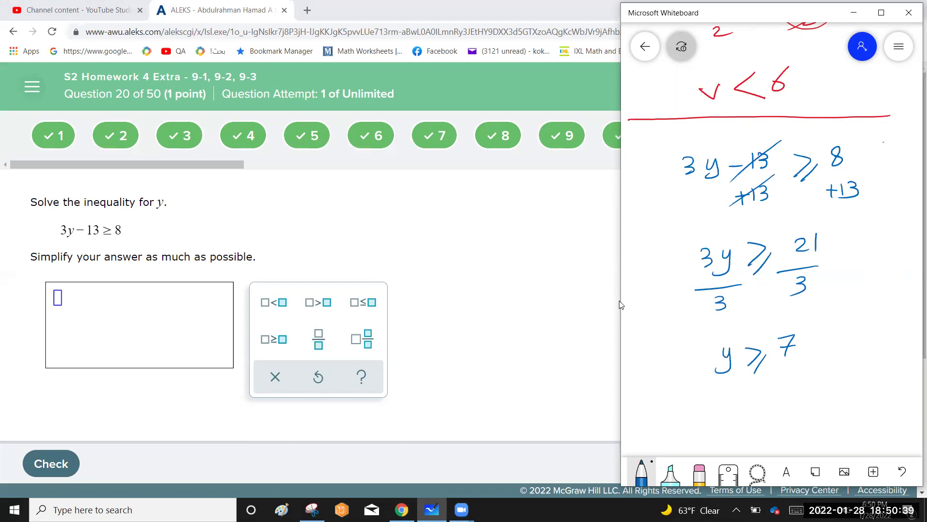
Return to ALEKS, answer question 20 with y ≥ 7, check it and save the assignment for later.
click(283, 346)
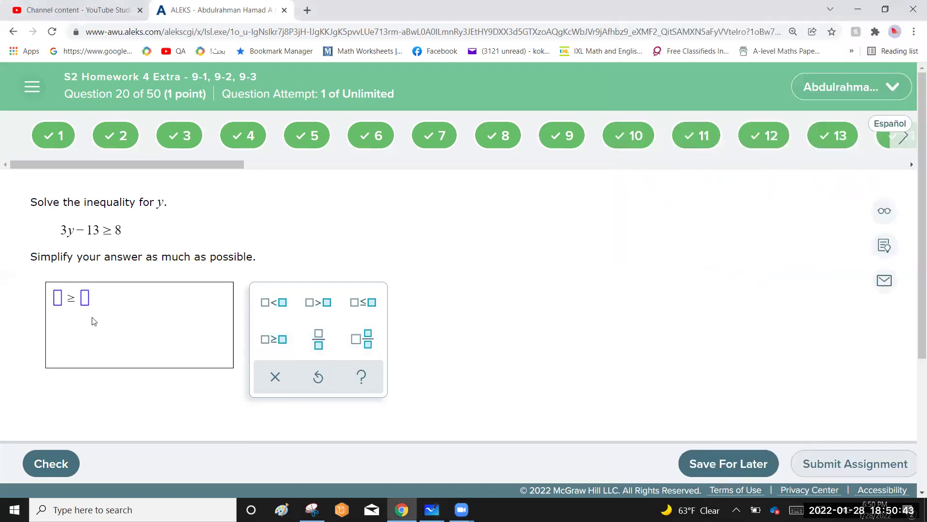
click(57, 298)
text(y)
click(83, 298)
text(7)
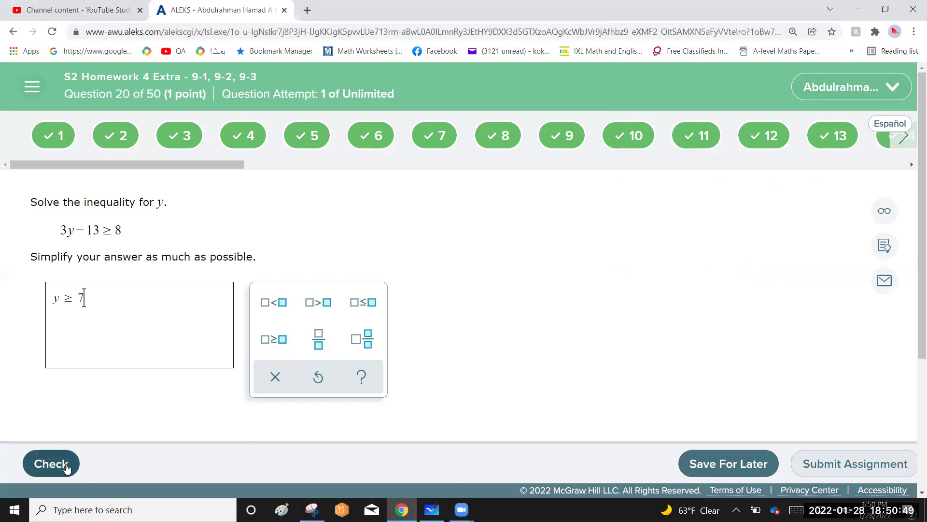
click(66, 467)
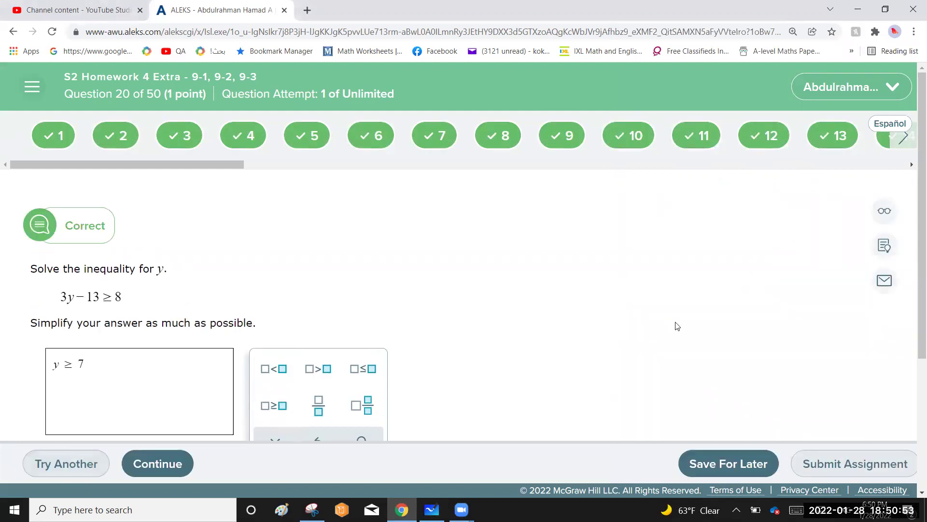
click(717, 465)
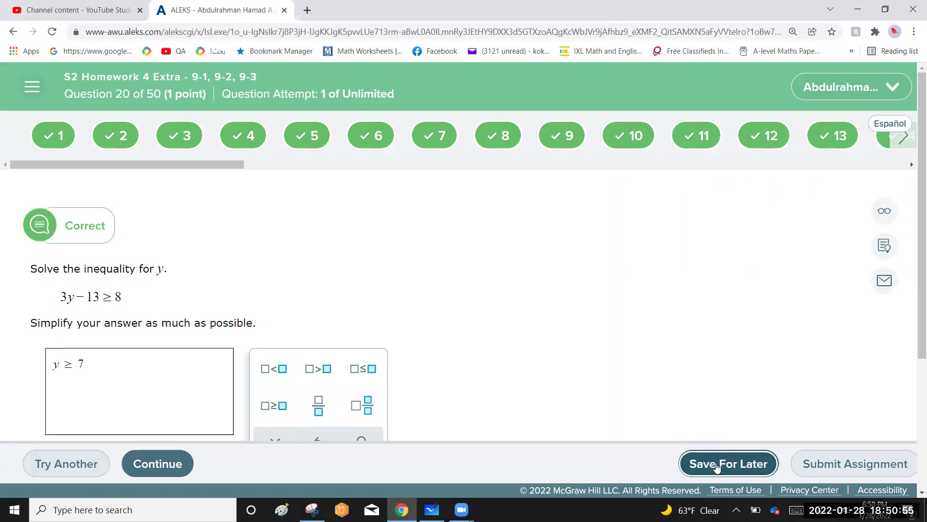